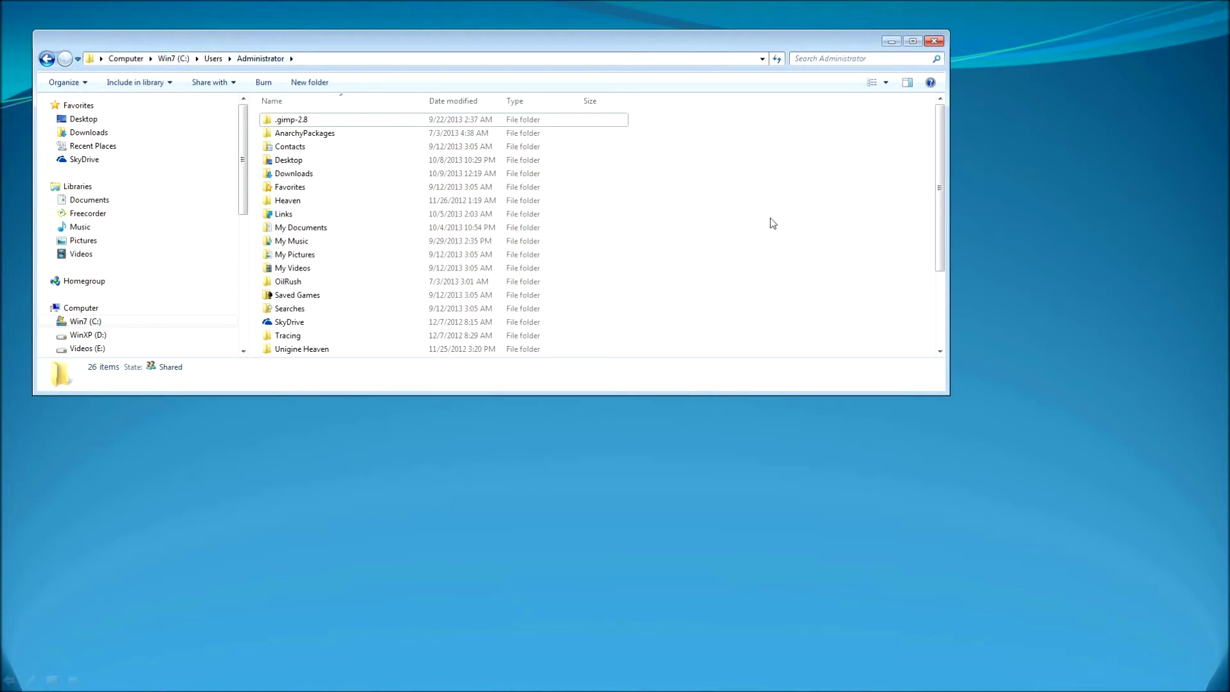
Step: Turn on 'Show hidden files, folders, and drives' in Folder and search options so AppData appears
click(80, 85)
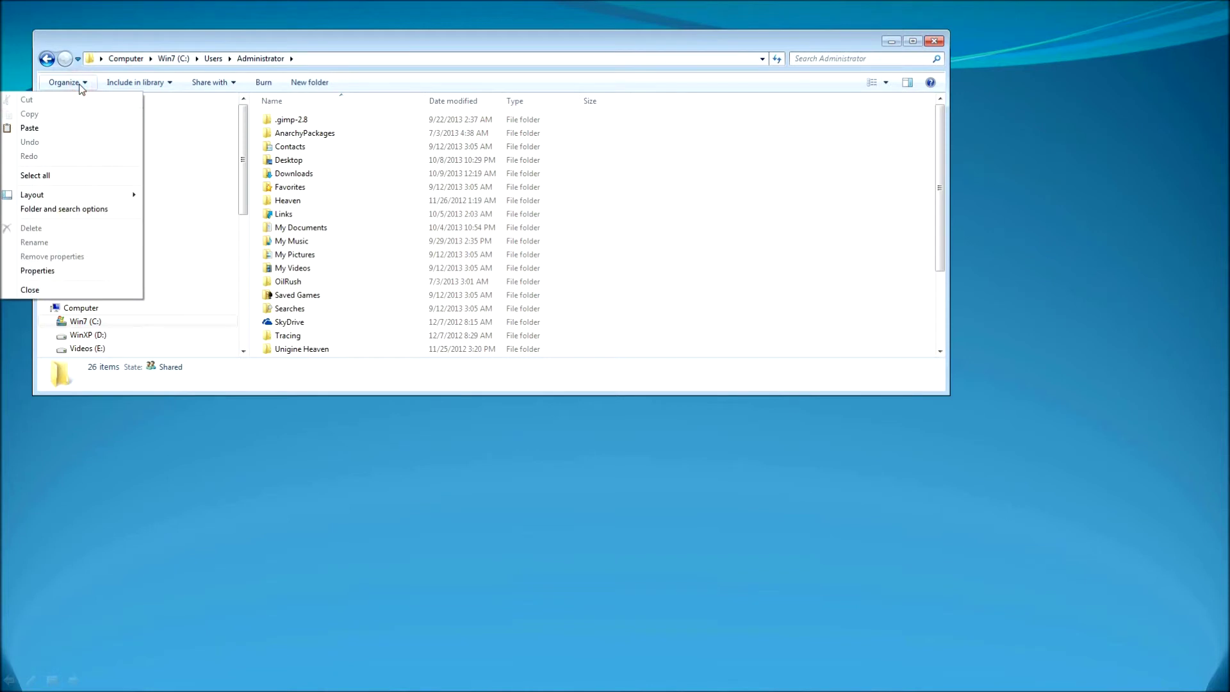
click(95, 212)
drag(171, 94, 753, 134)
click(683, 152)
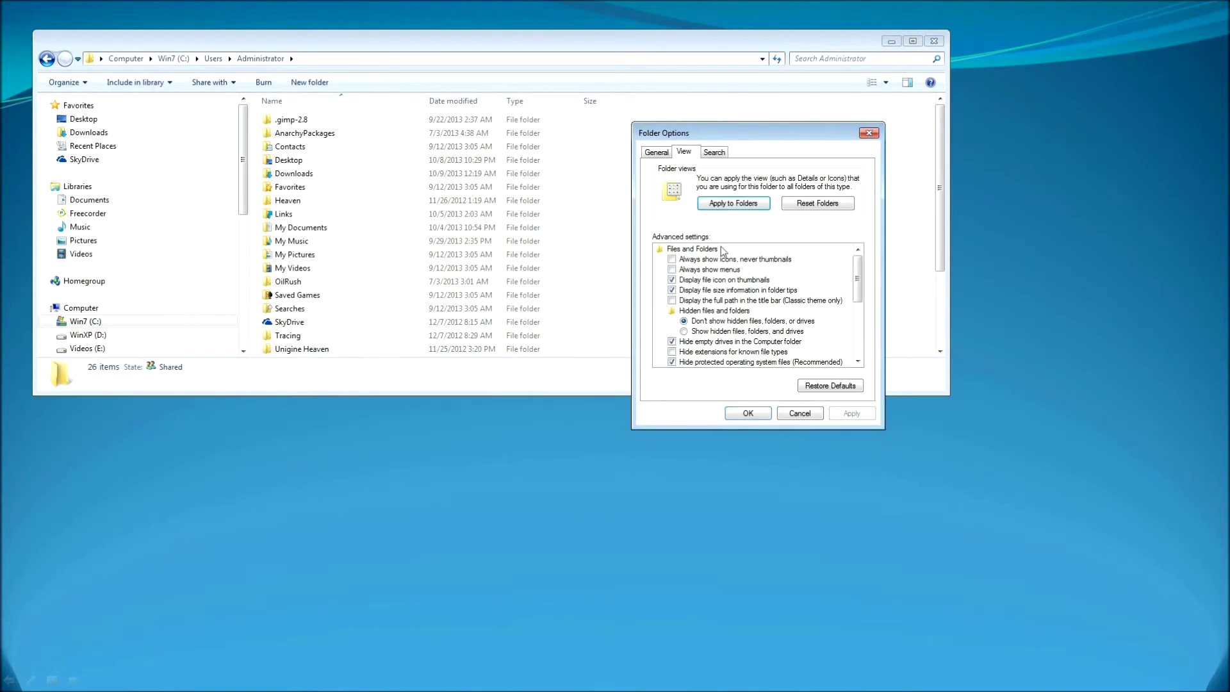
click(709, 331)
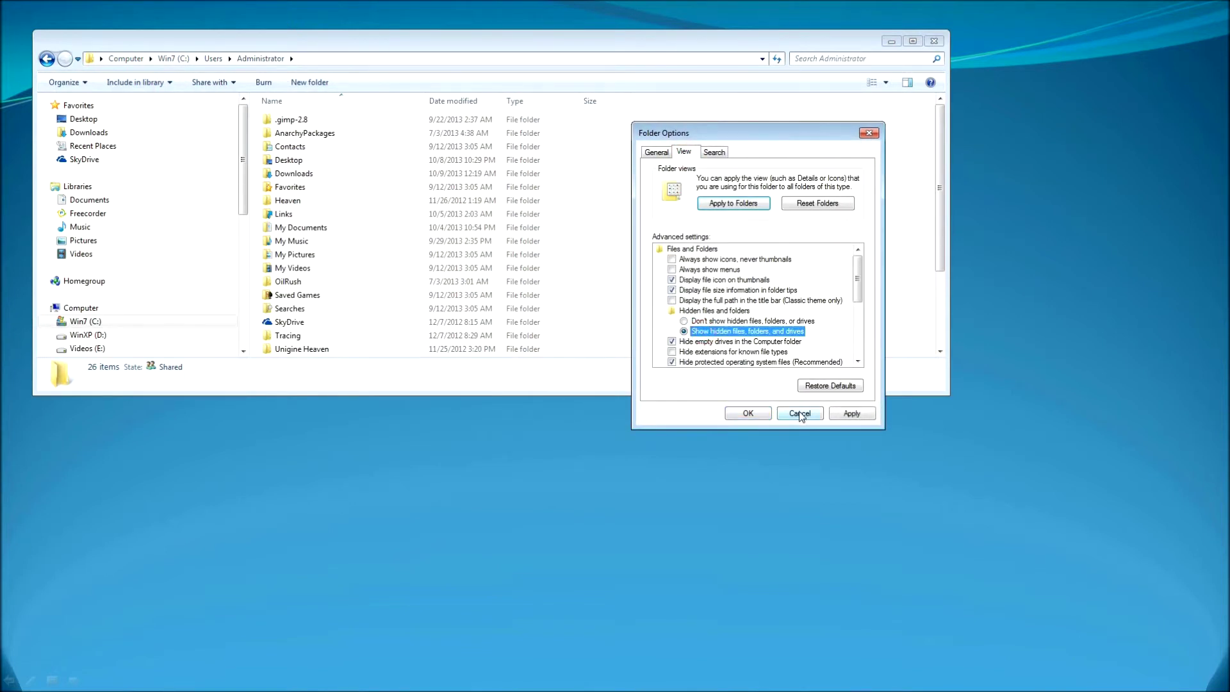
click(852, 414)
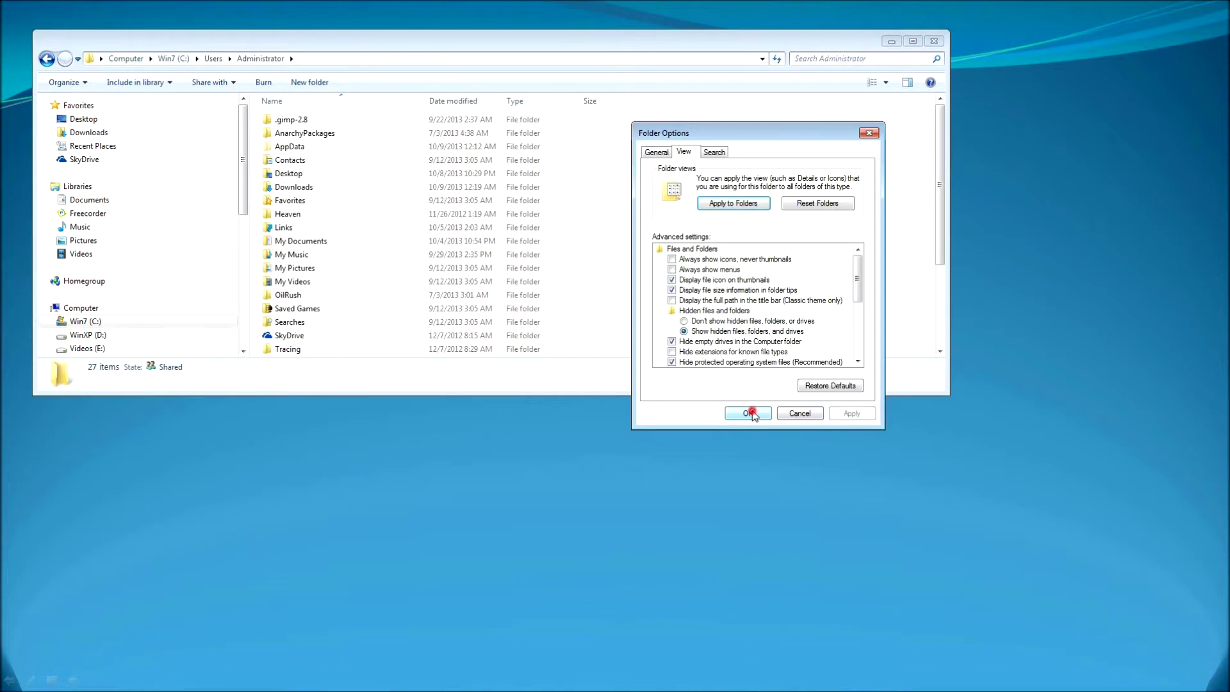
click(749, 413)
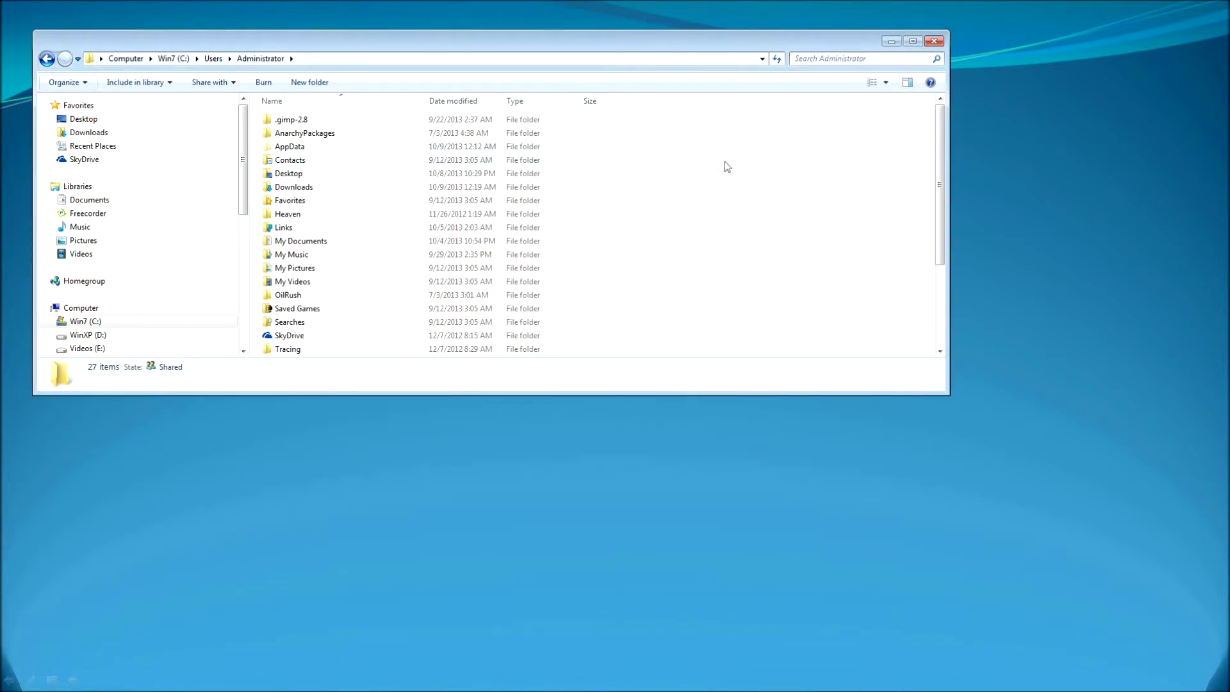
Step: Navigate into AppData\Roaming\Litecoin, where wallet.dat and blk0001.dat are listed
double_click(293, 146)
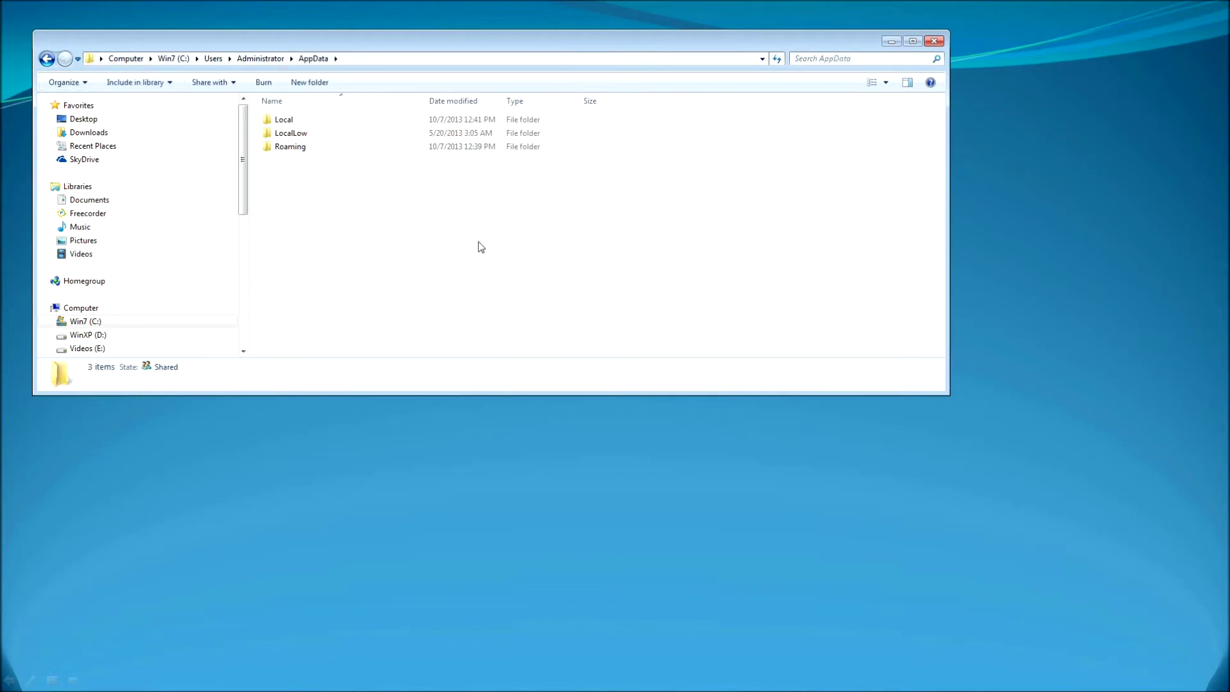
click(296, 147)
double_click(296, 147)
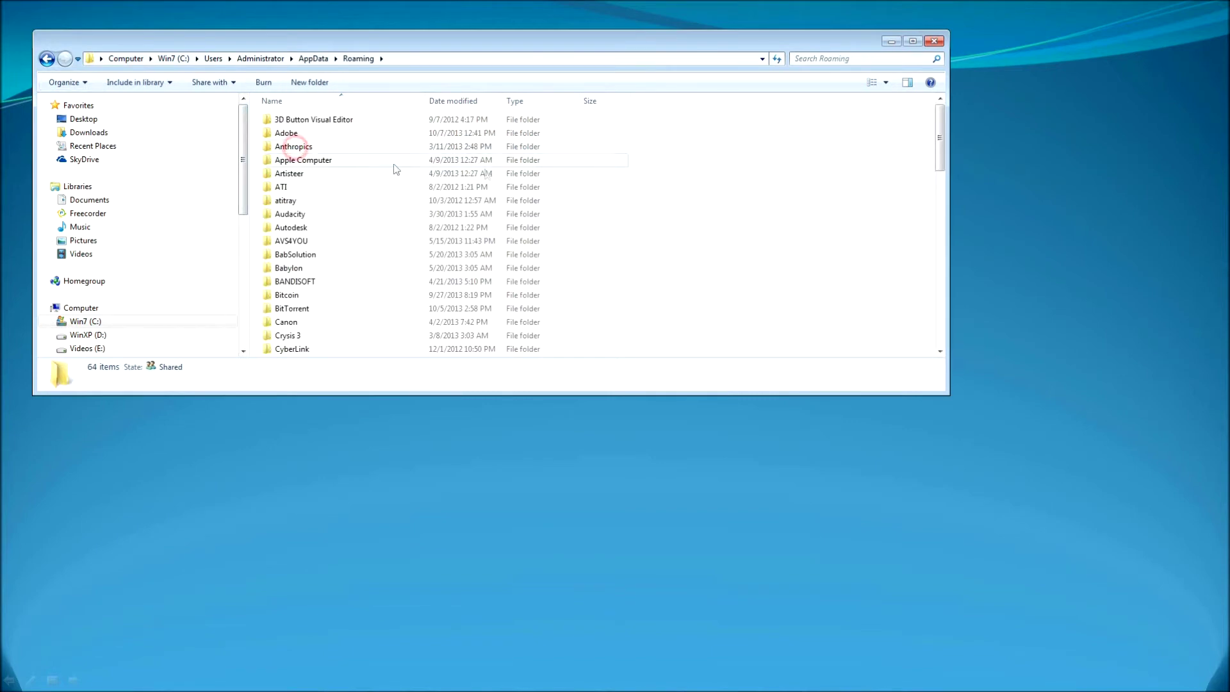
scroll(678, 173, down, 7)
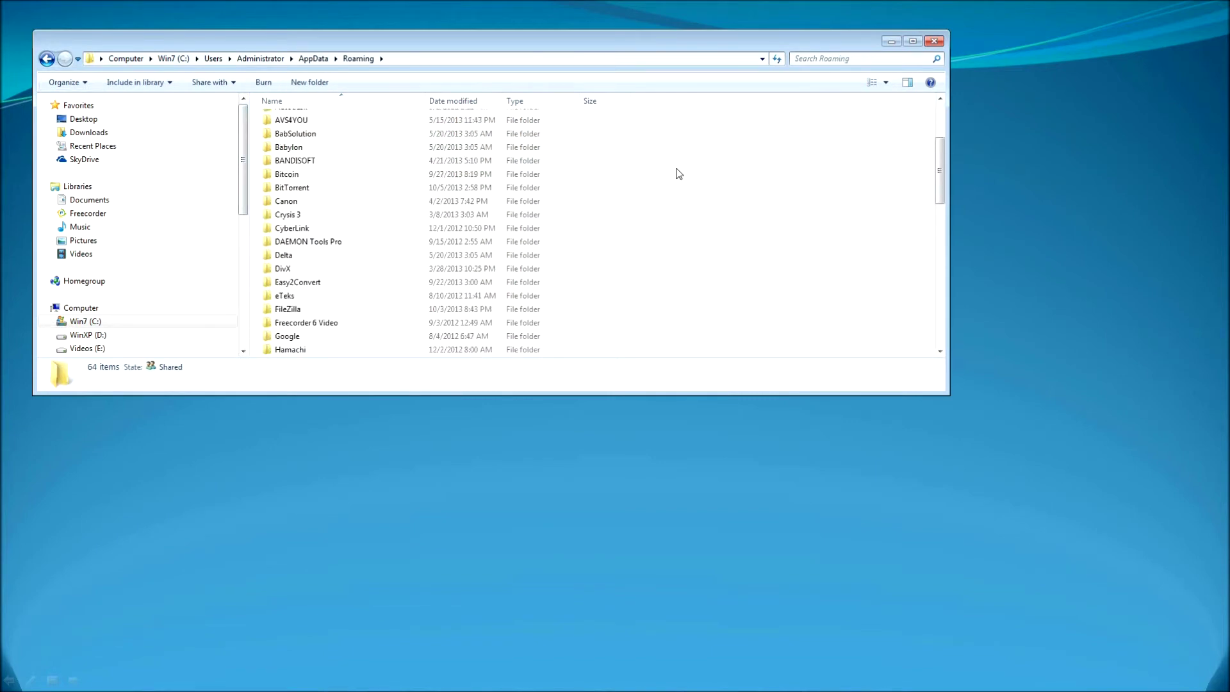
scroll(678, 174, down, 1)
scroll(679, 173, up, 1)
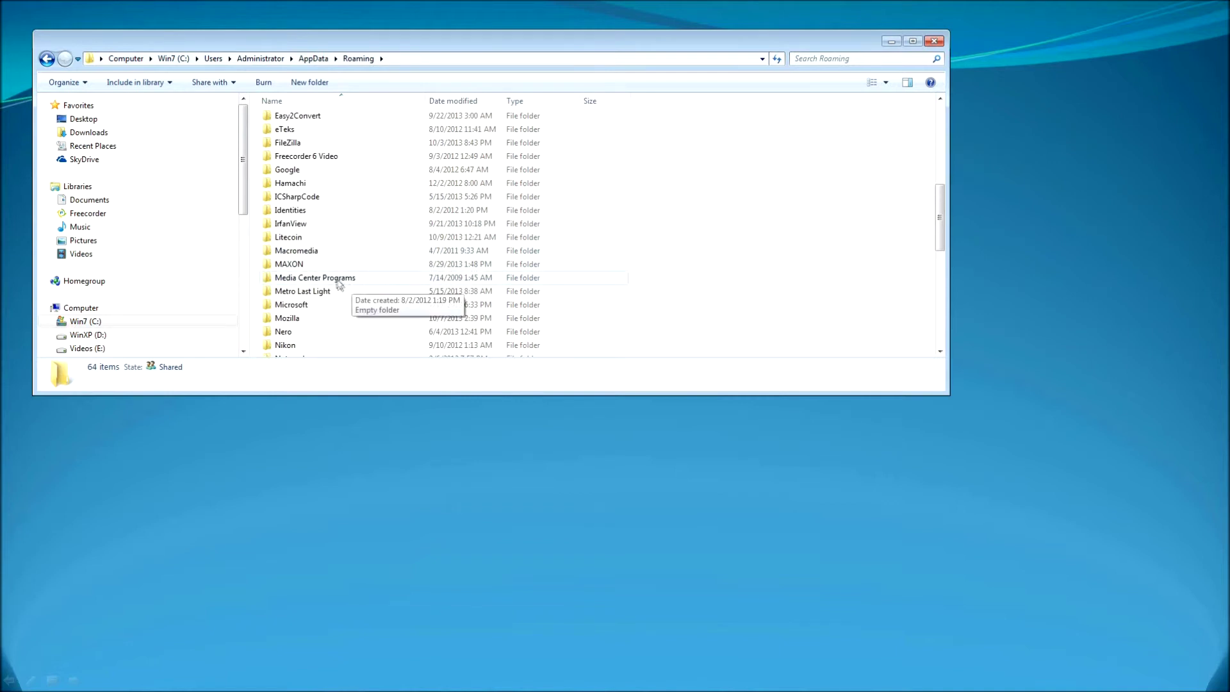
double_click(288, 241)
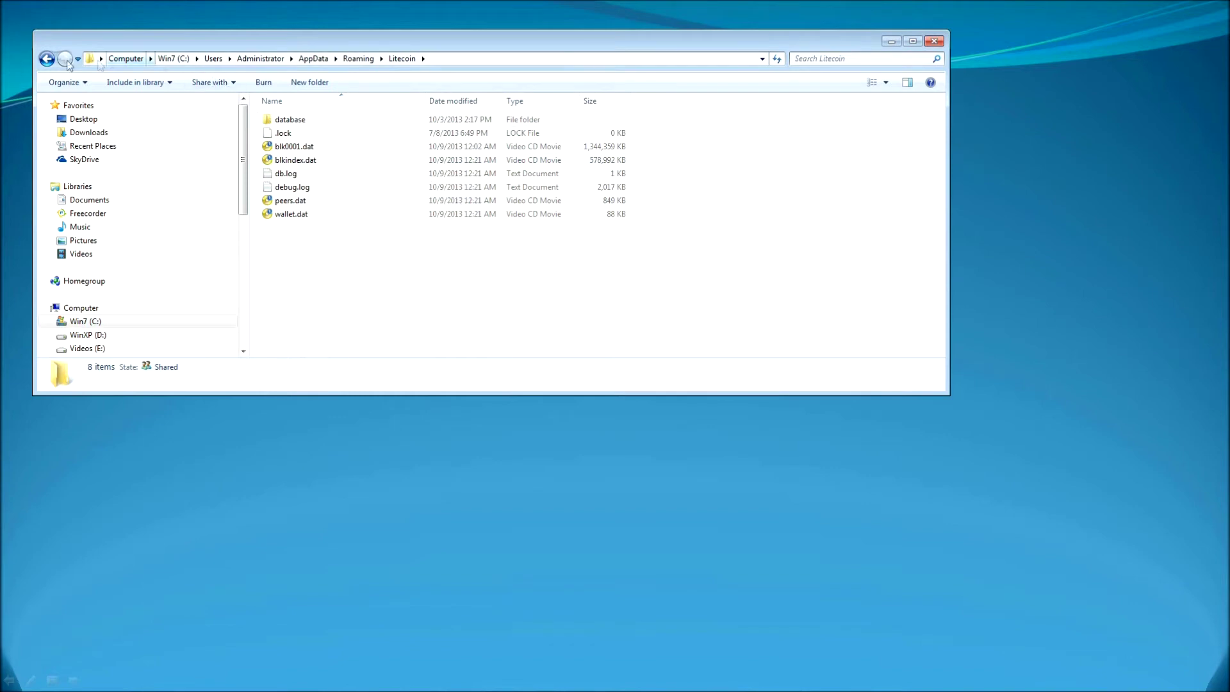
Step: Reopen the Litecoin folder and check the details of blk0001.dat and blkindex.dat
click(48, 59)
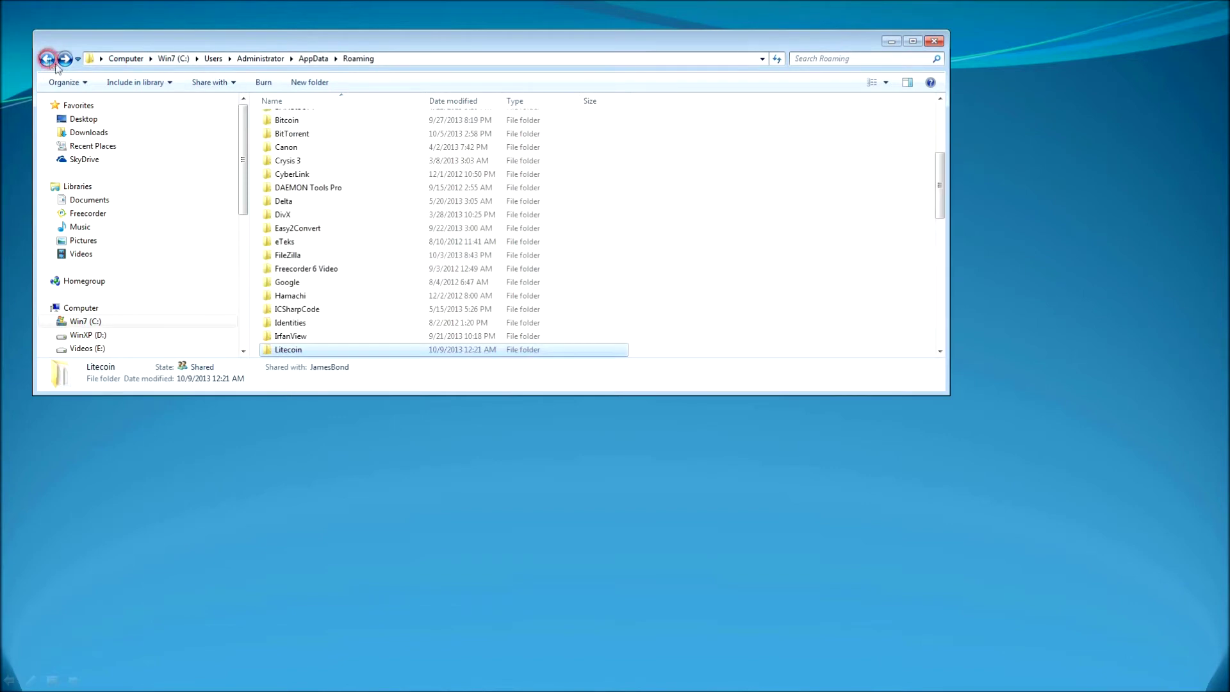
double_click(297, 349)
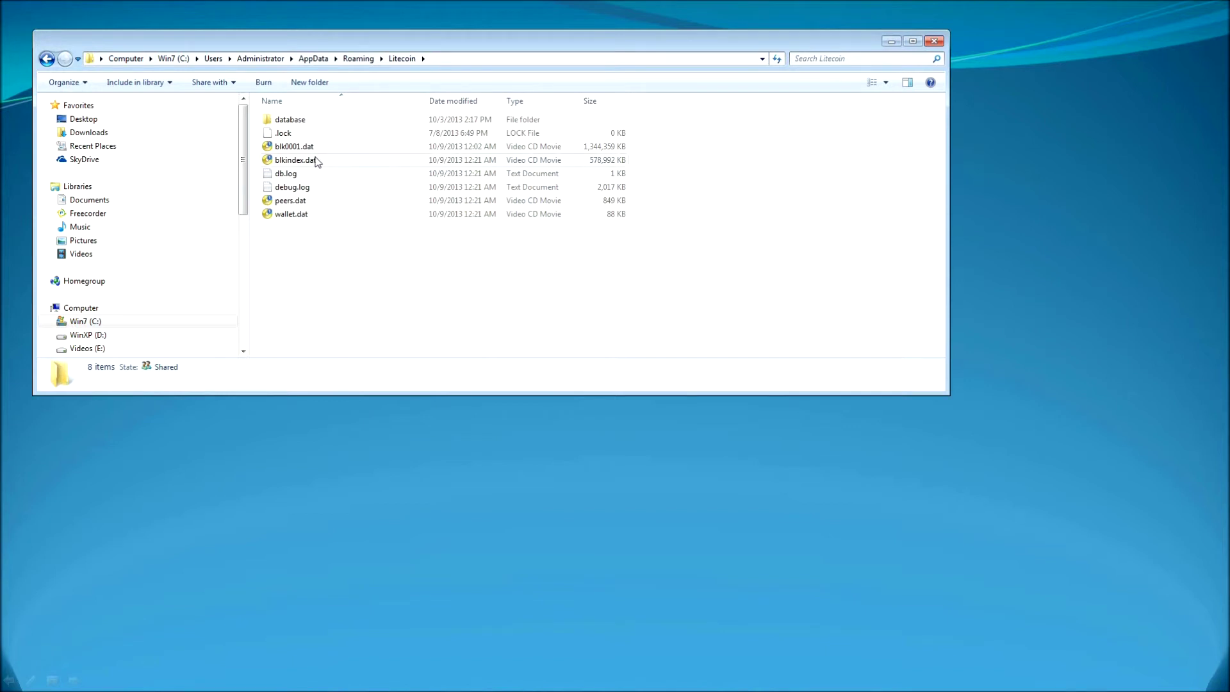
drag(659, 281, 294, 120)
click(378, 322)
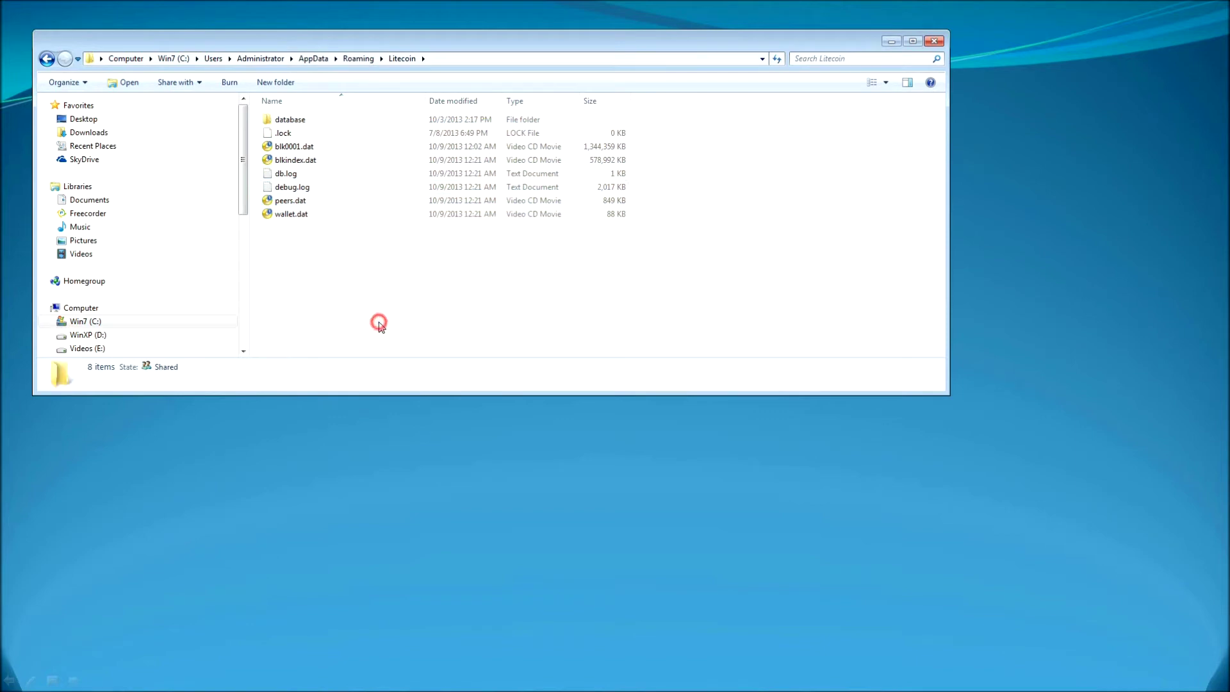
click(311, 151)
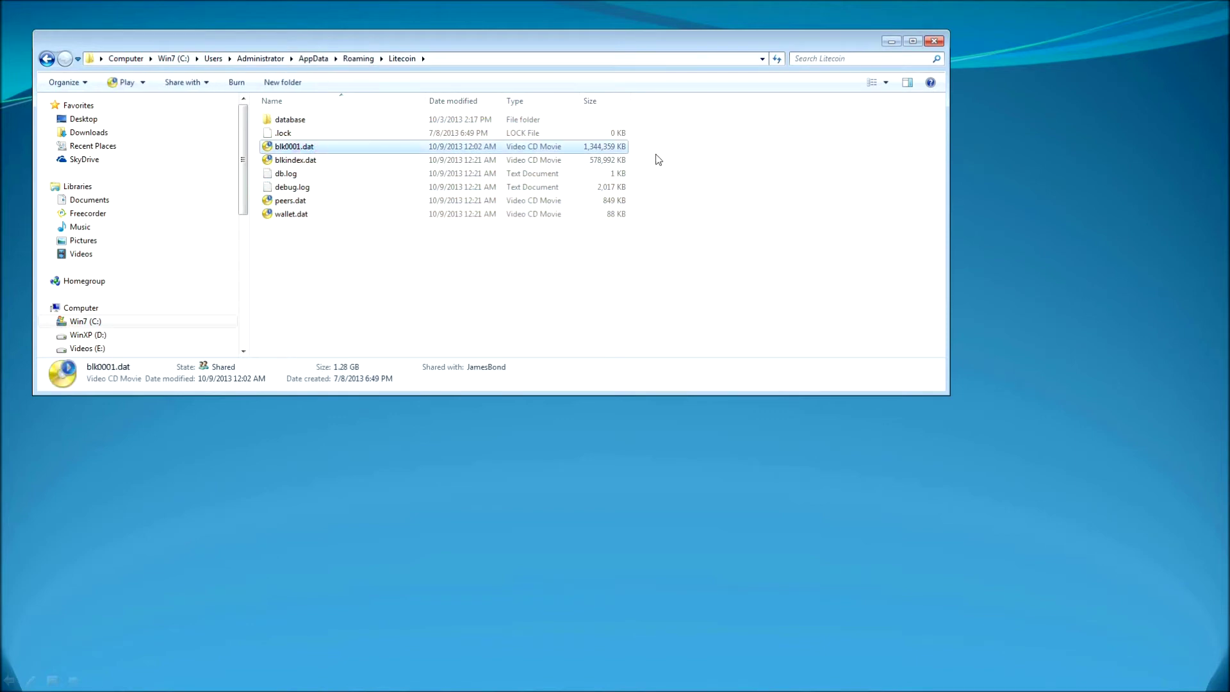
click(310, 161)
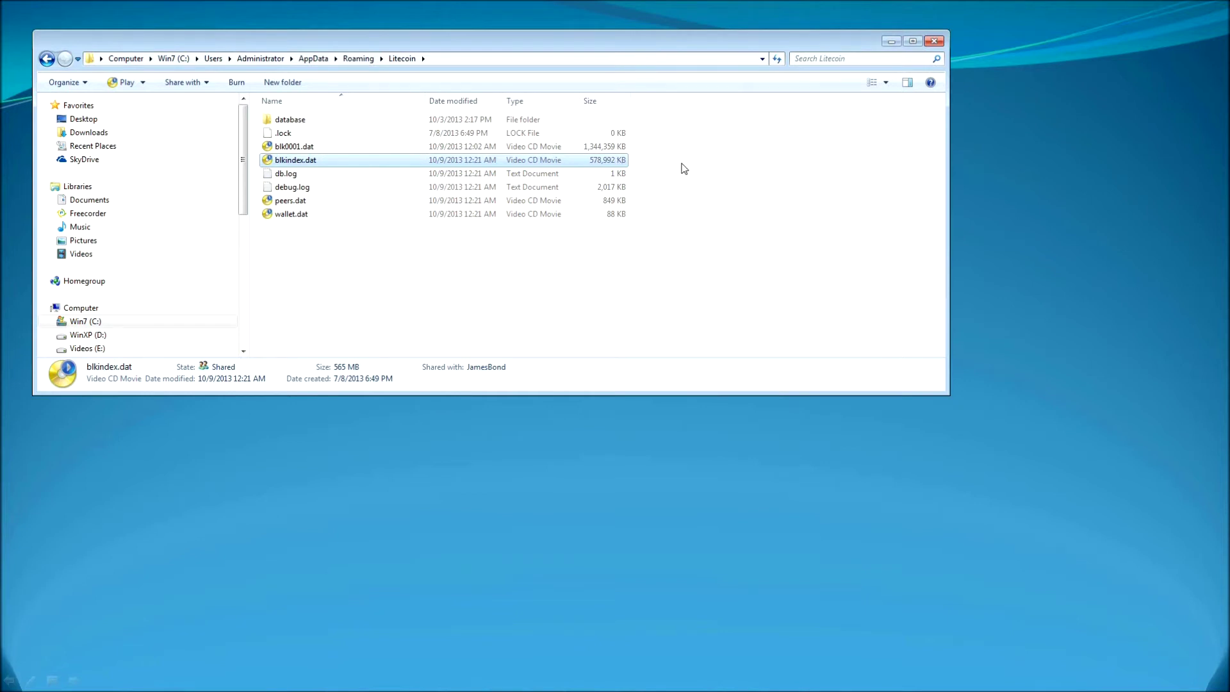
Step: Copy wallet.dat and go back up to the AppData folder
click(299, 216)
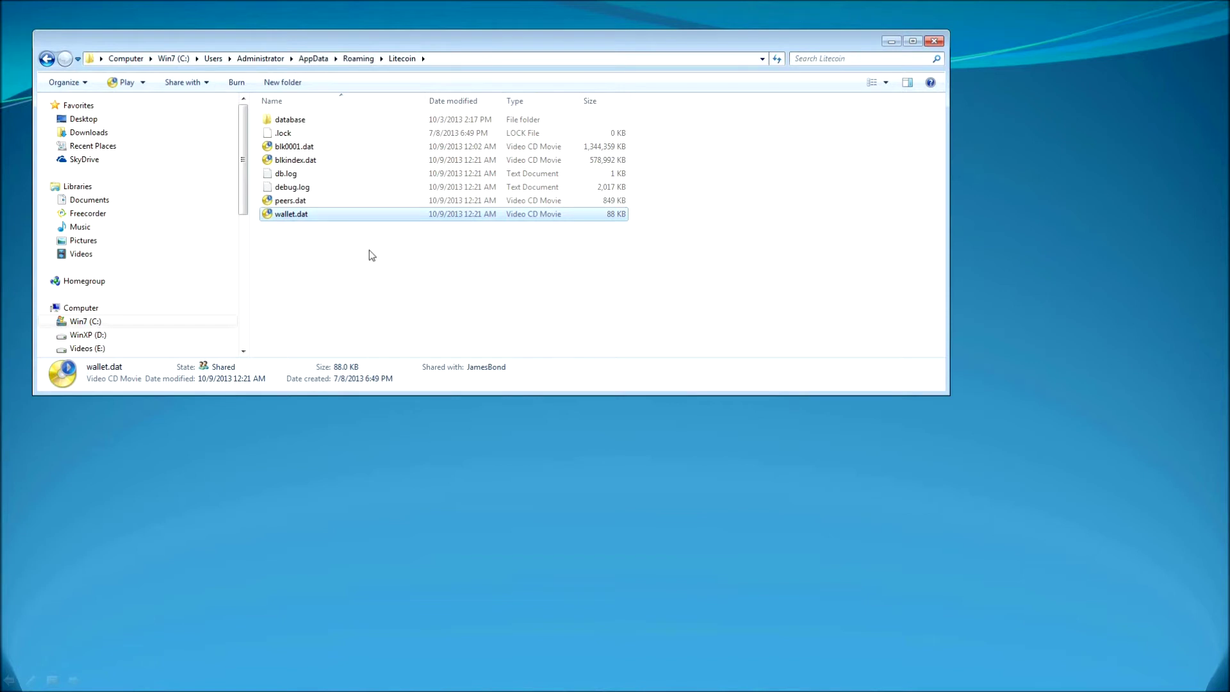
right_click(320, 216)
click(177, 400)
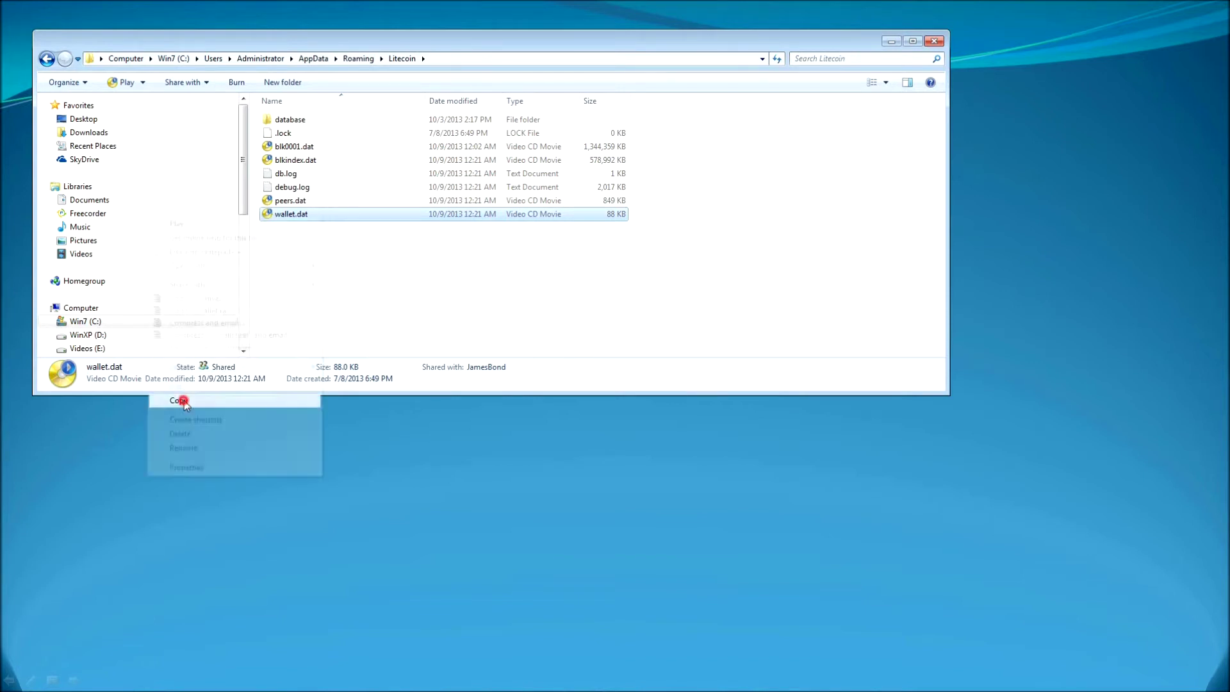
click(359, 59)
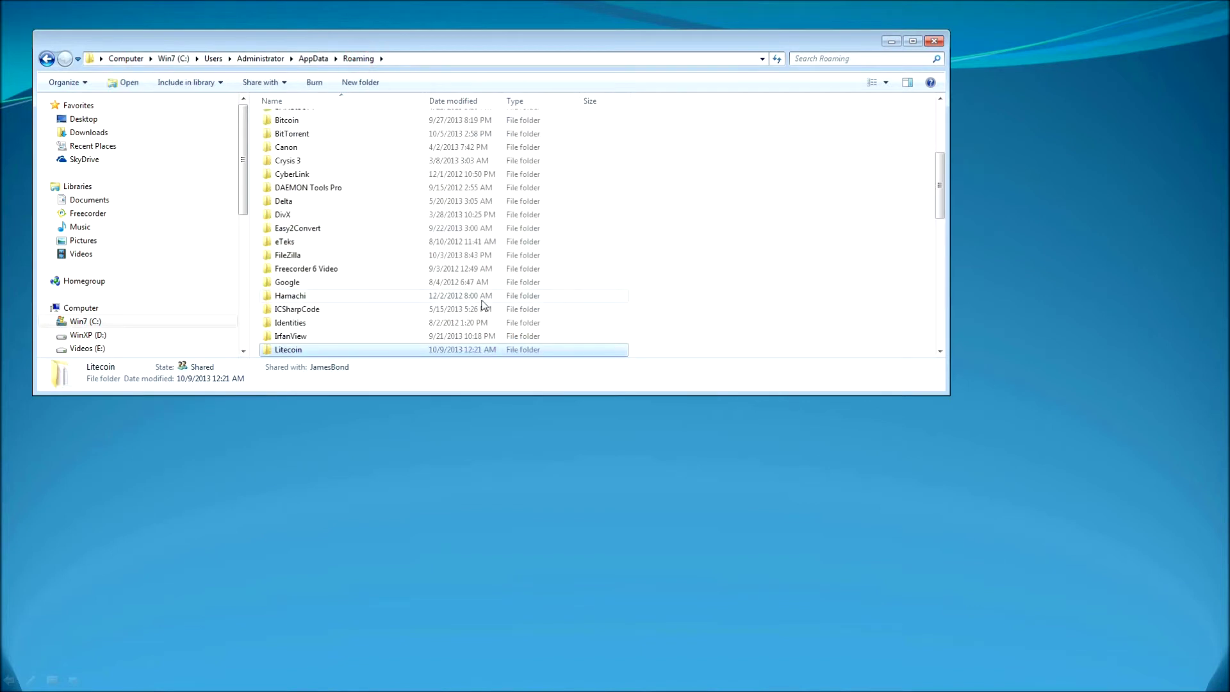
click(313, 58)
Step: Create a new folder in AppData named Litecoin_Dat_file_backUP
right_click(334, 210)
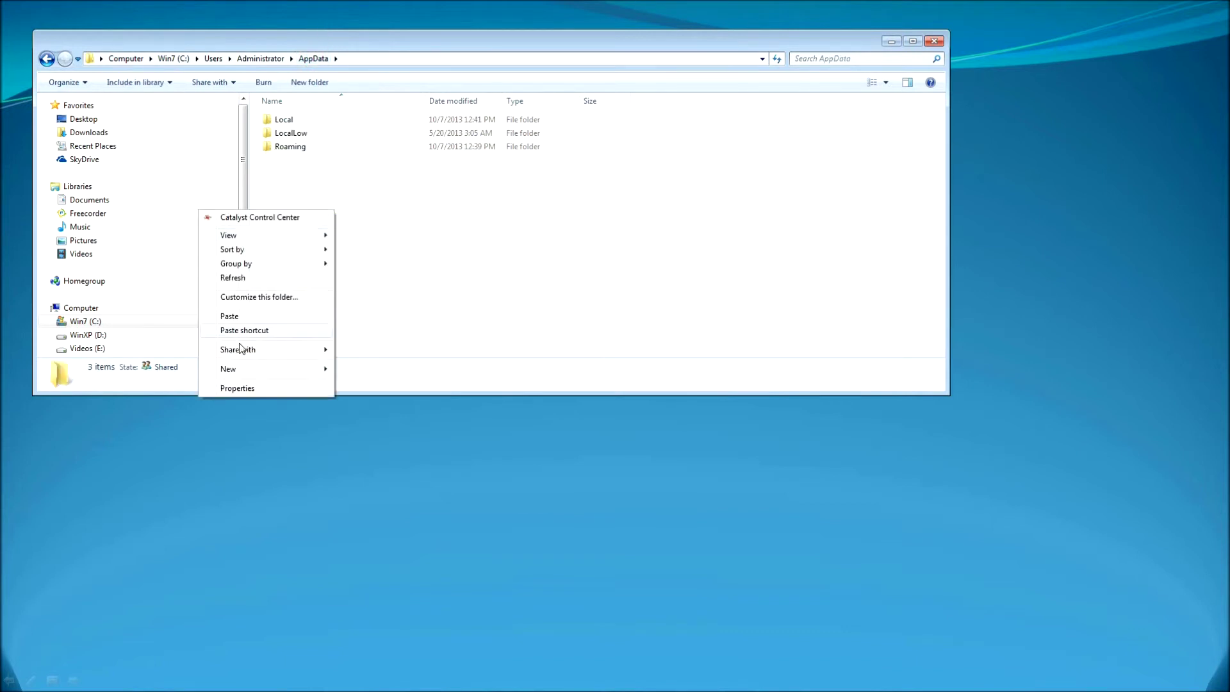
mouse_move(225, 372)
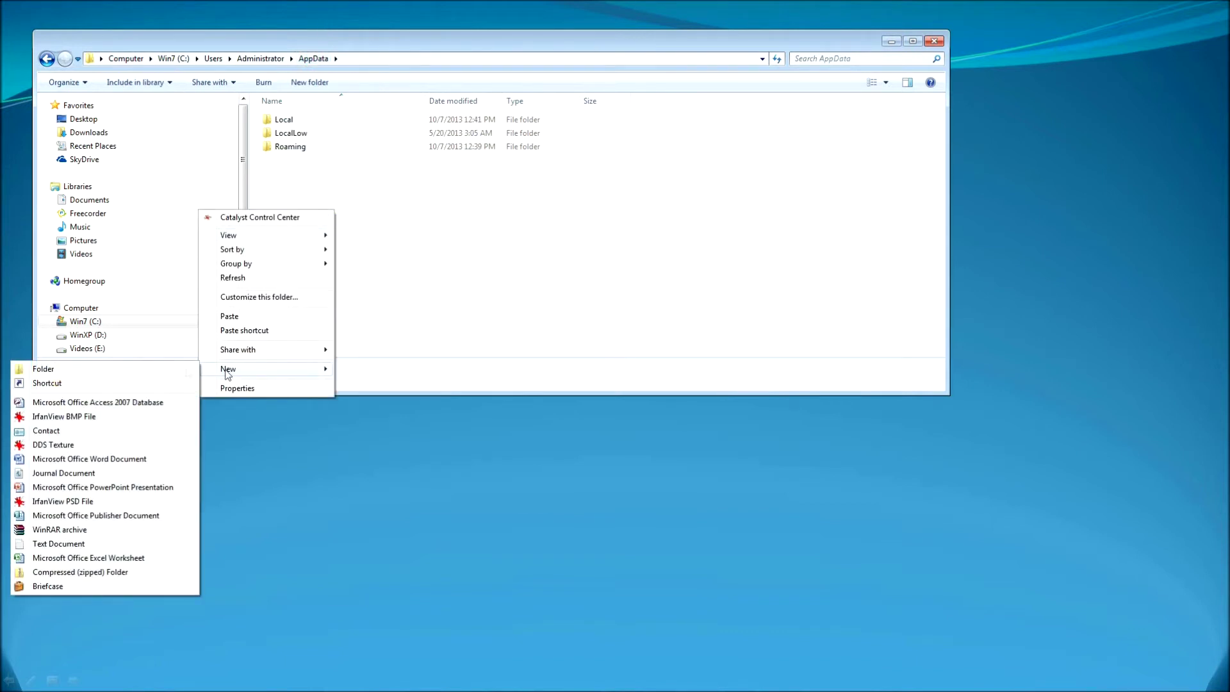
click(96, 370)
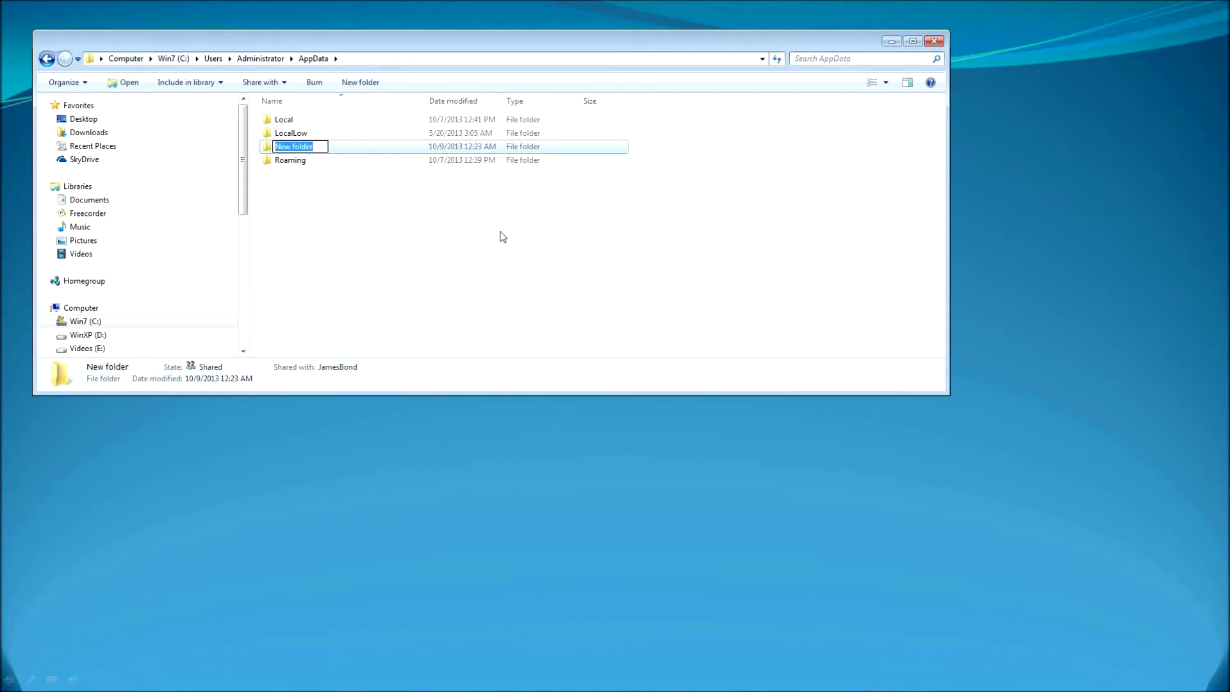
text(Litecoin_Dat_file_backUP)
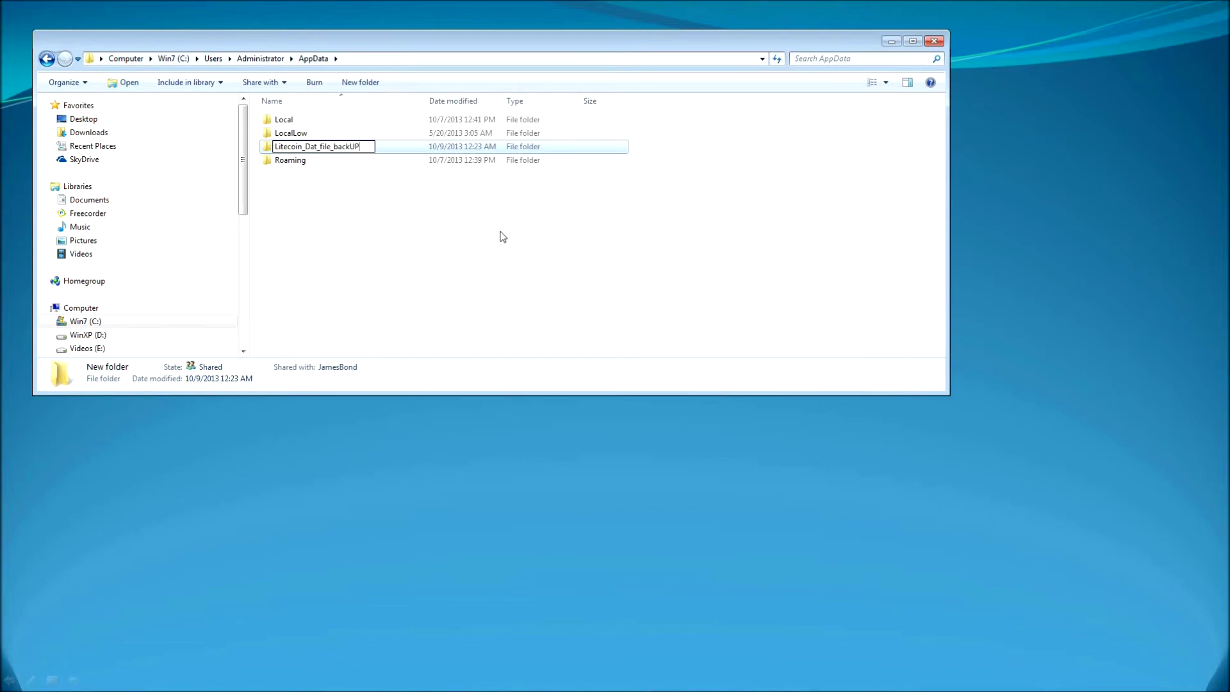
click(425, 236)
Step: Paste the copied wallet.dat into the Litecoin_Dat_file_backUP folder
double_click(325, 123)
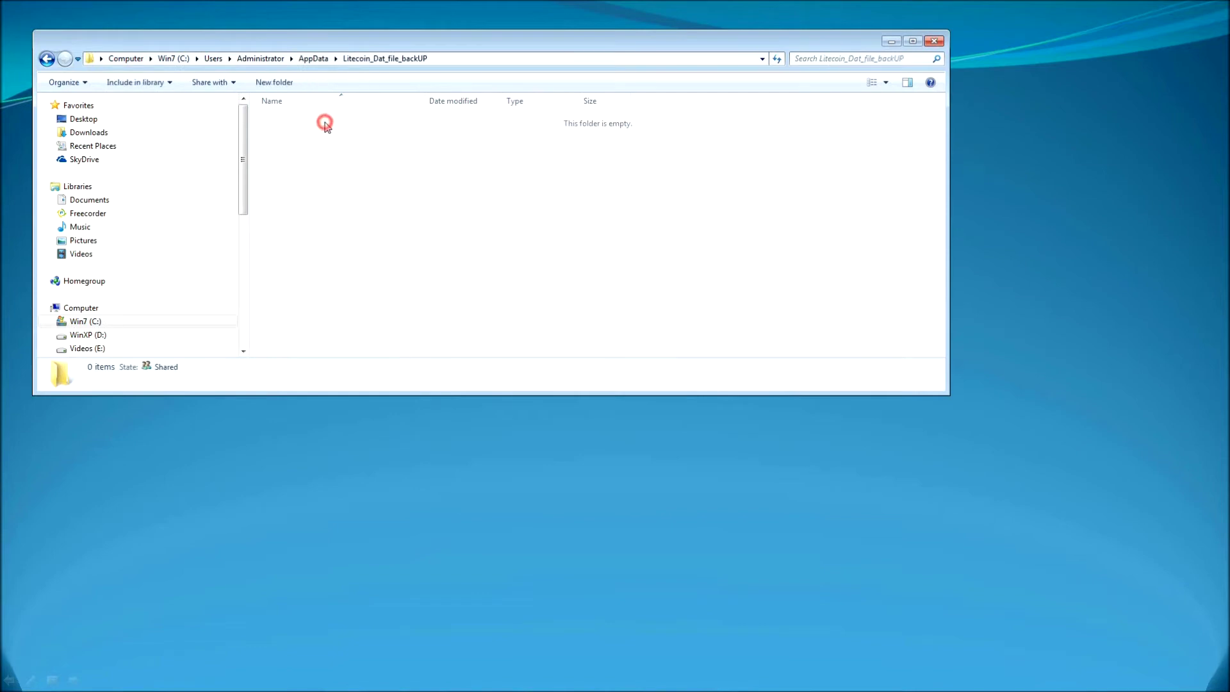
right_click(365, 210)
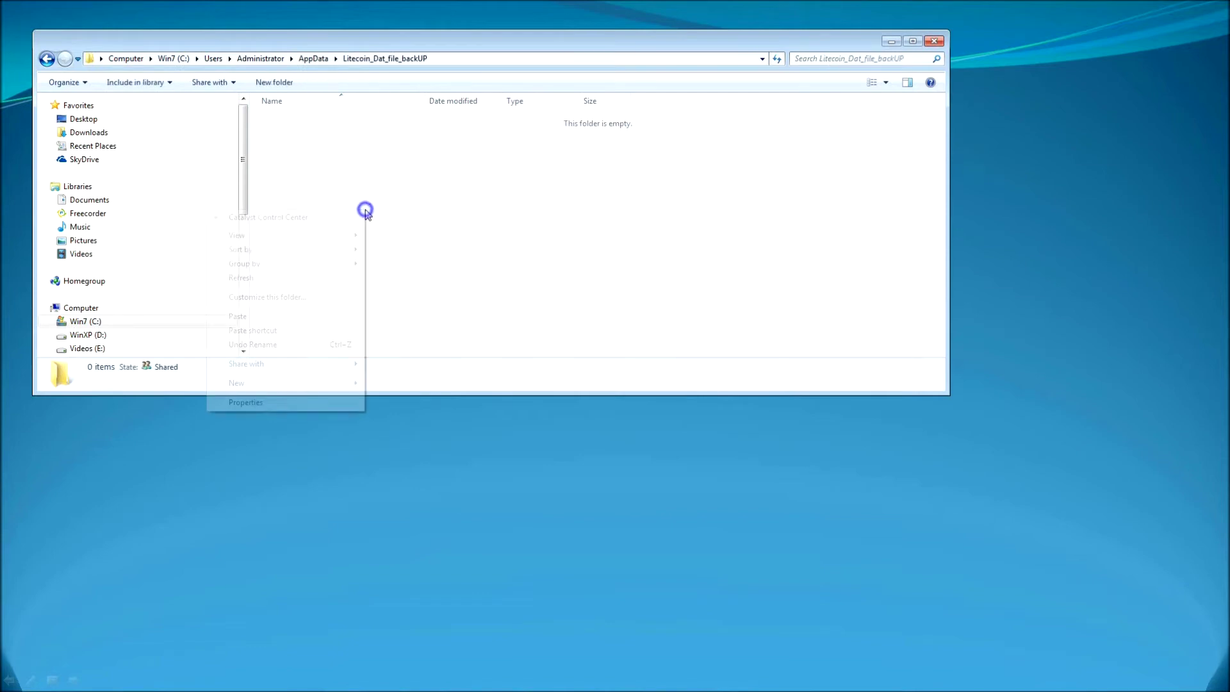
click(251, 316)
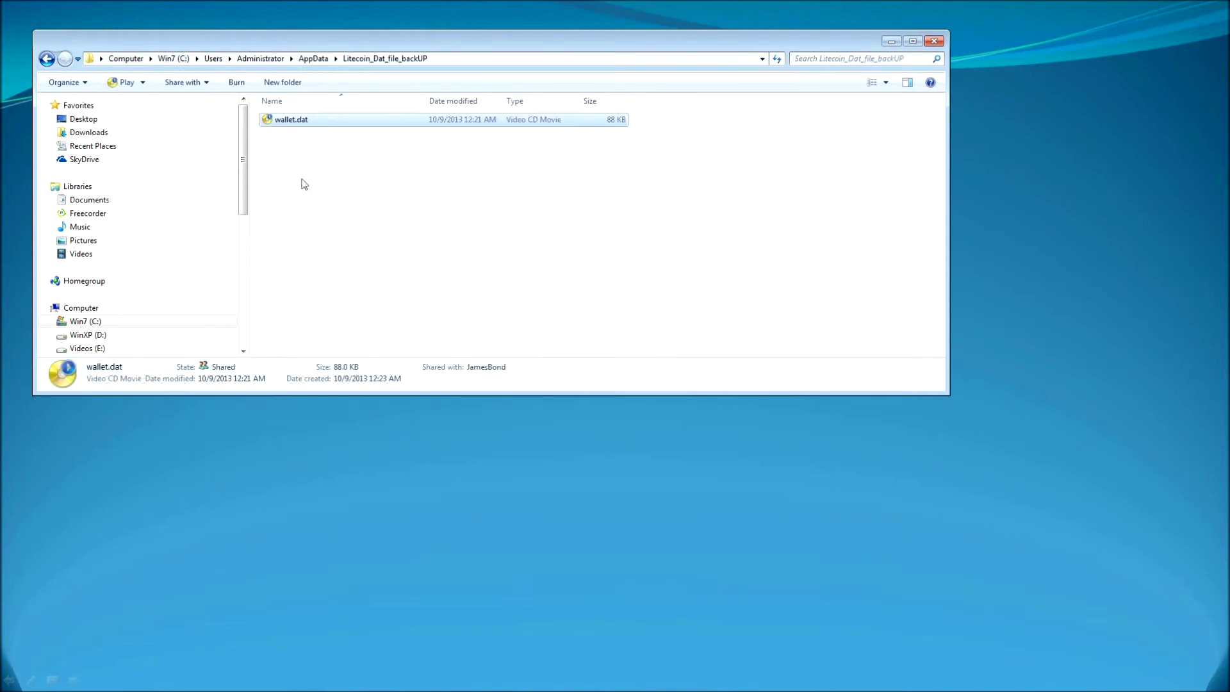
Step: Go back to AppData\Roaming and bring up the actions for the Litecoin data folder
mouse_move(14, 688)
click(46, 59)
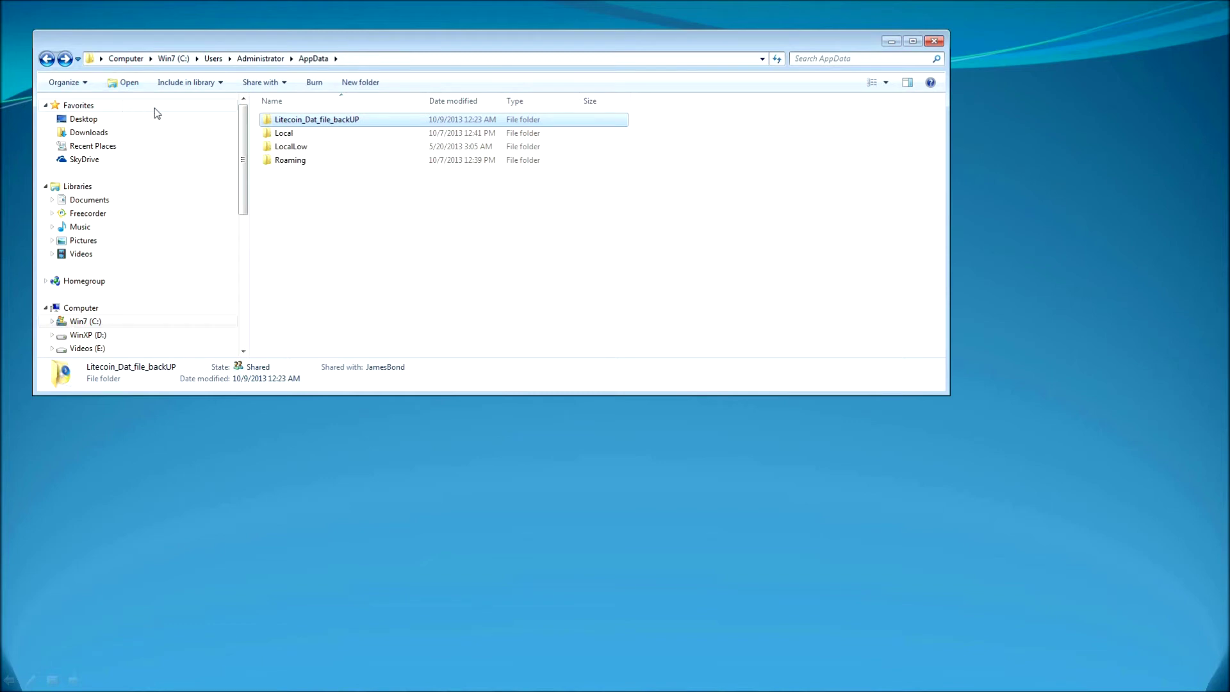
double_click(314, 160)
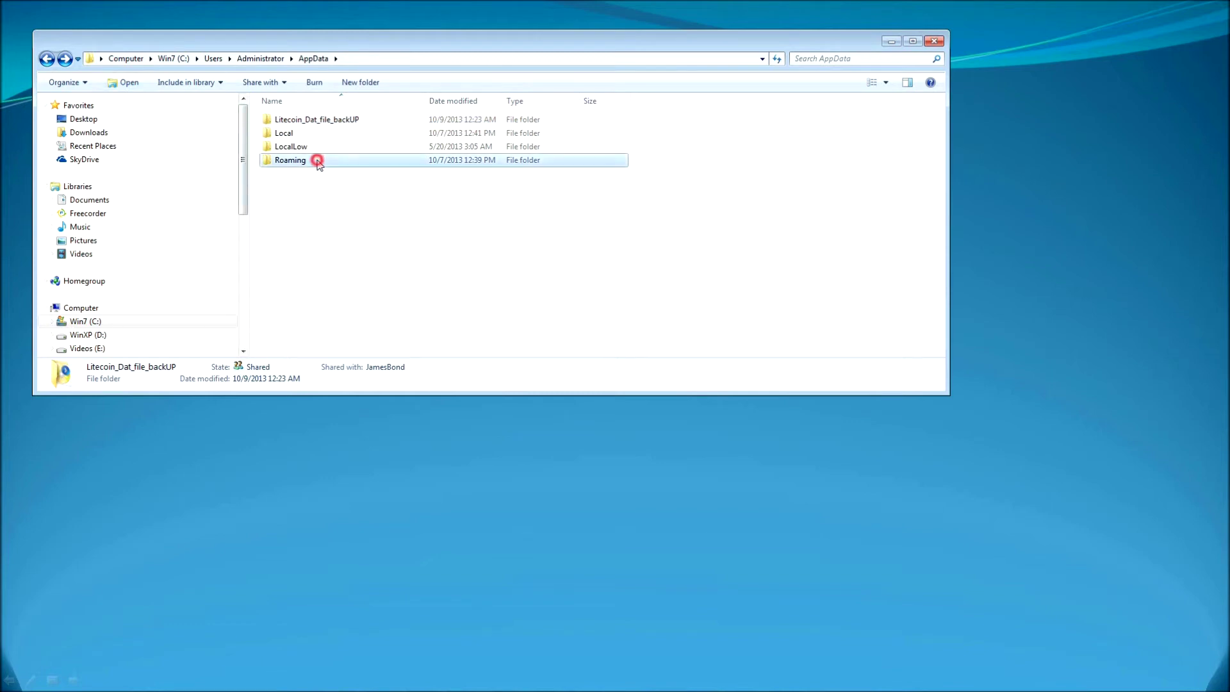
scroll(364, 259, down, 4)
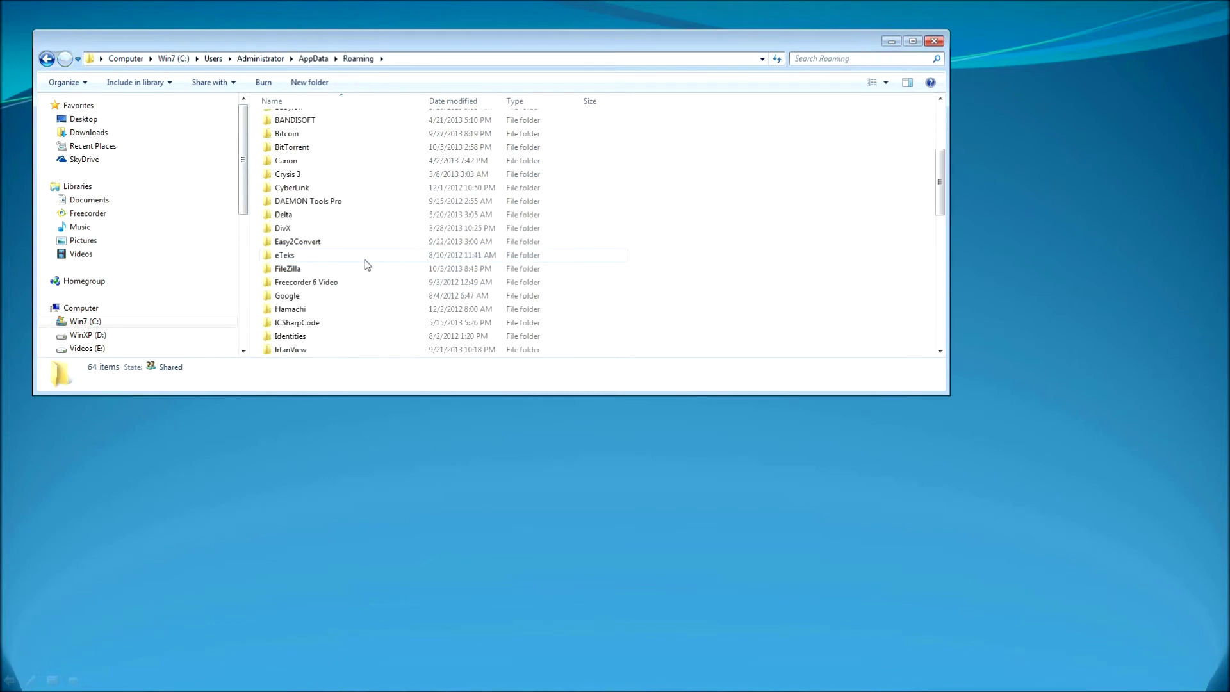
scroll(363, 259, down, 1)
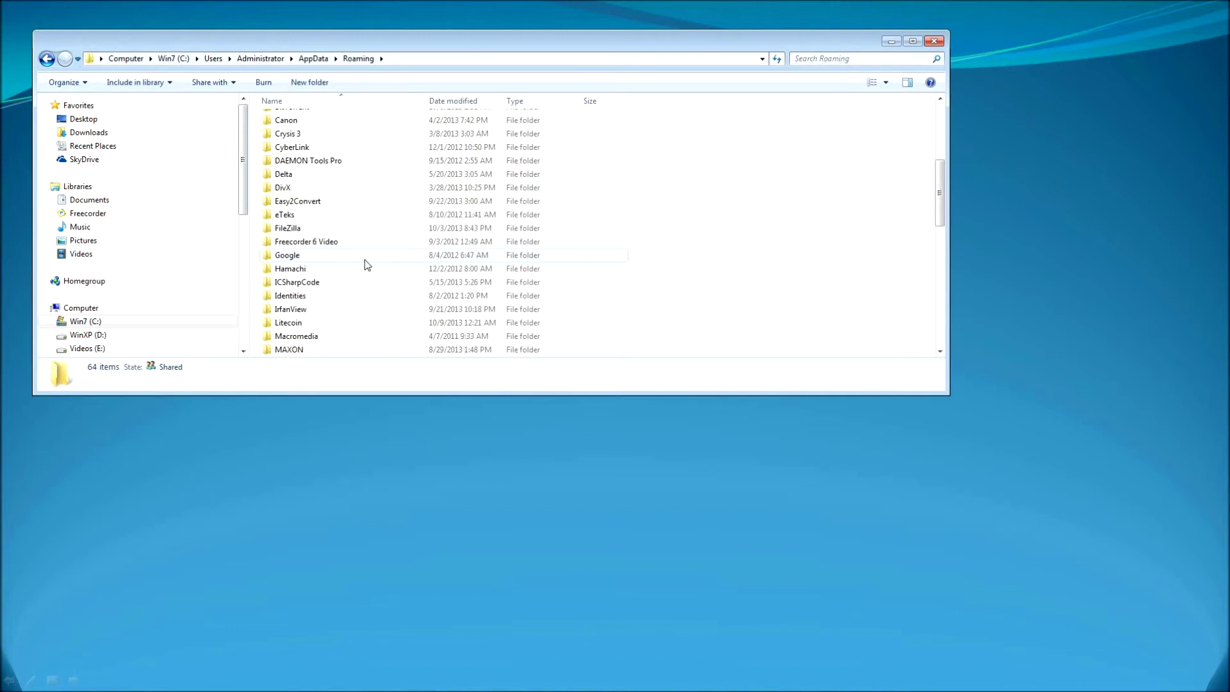
right_click(293, 324)
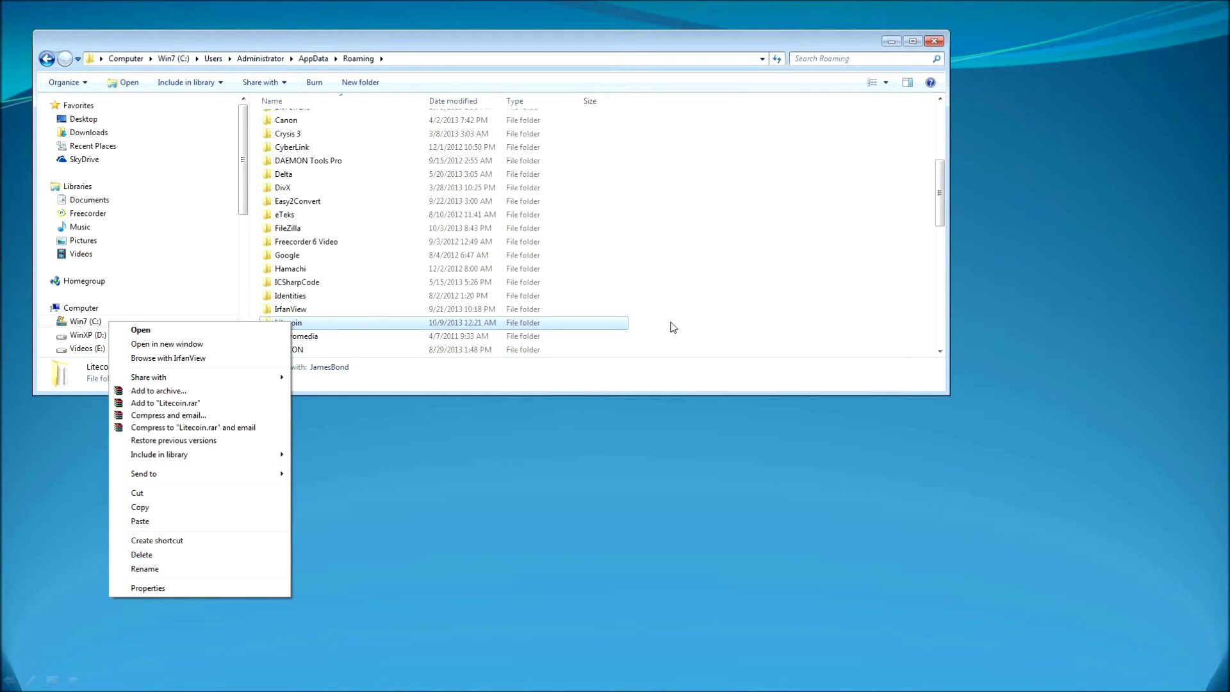
Step: Delete the Litecoin folder to the Recycle Bin, confirming the prompt, and return to AppData
click(148, 554)
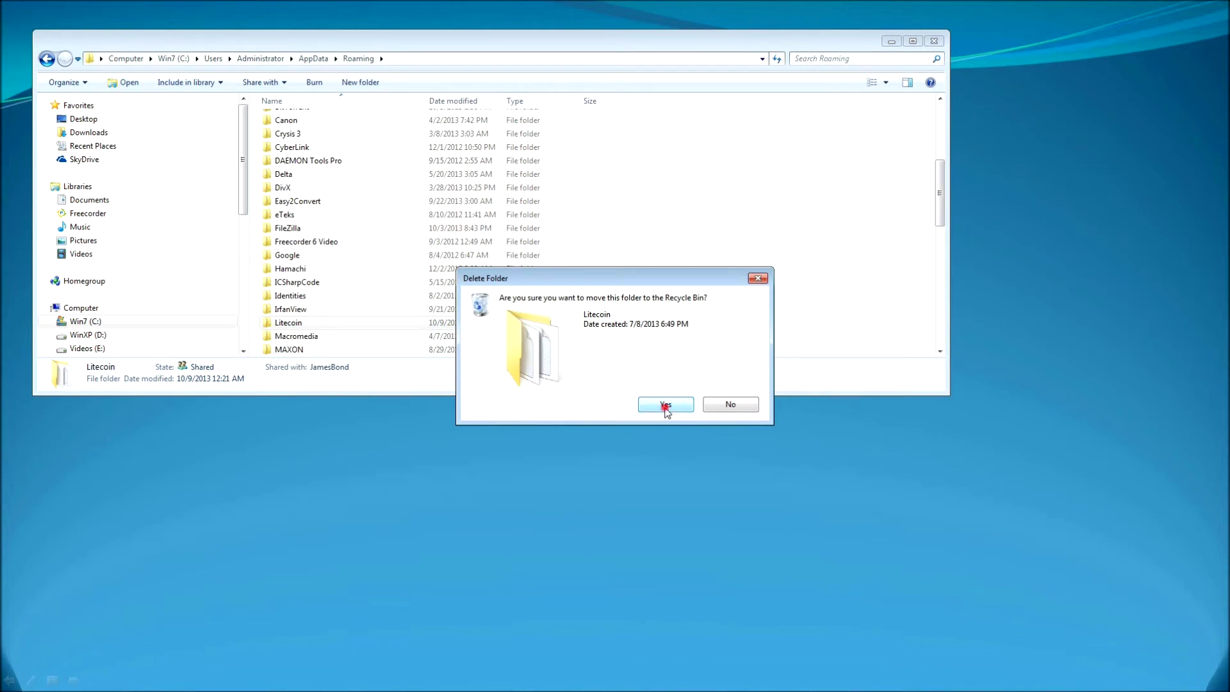
click(665, 404)
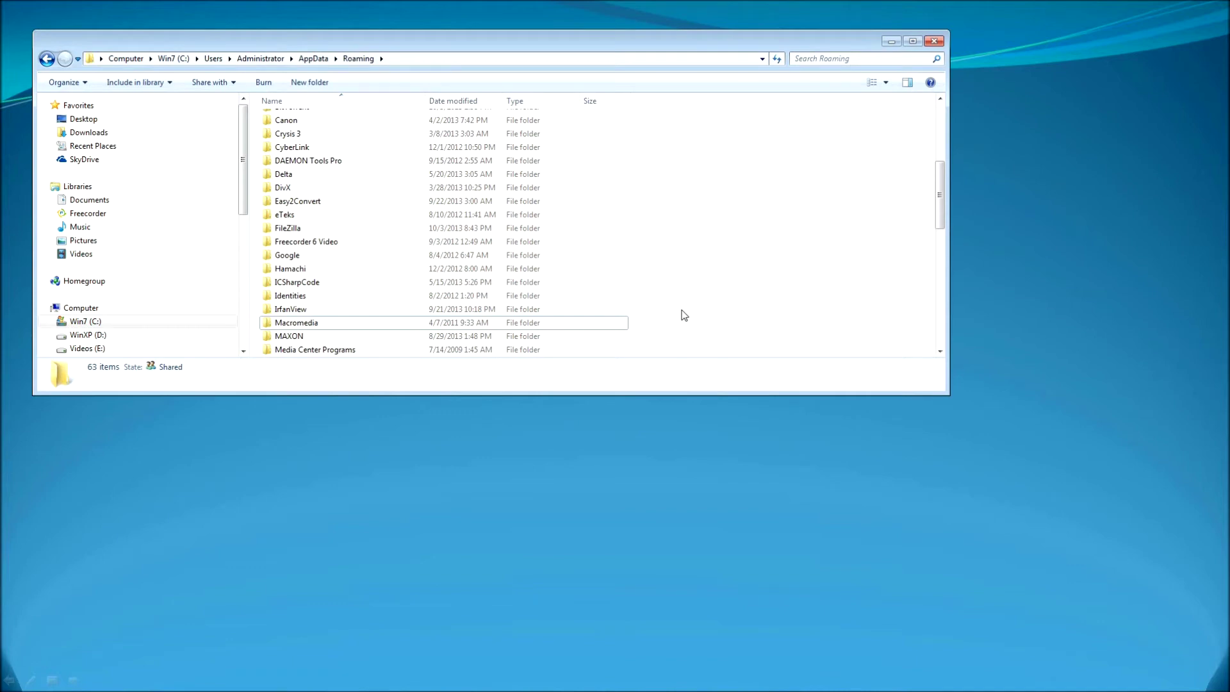
click(45, 59)
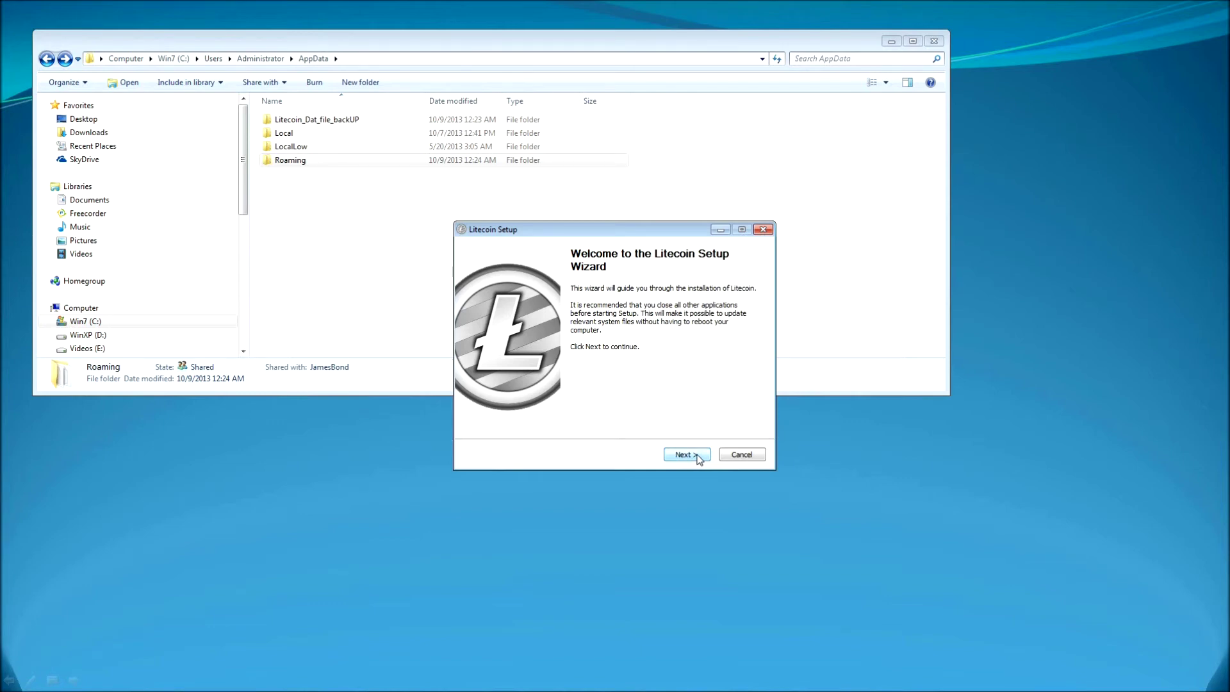
Step: Install Litecoin into C:\Program Files (x86)\Litecoin with defaults and launch it on finish
click(698, 457)
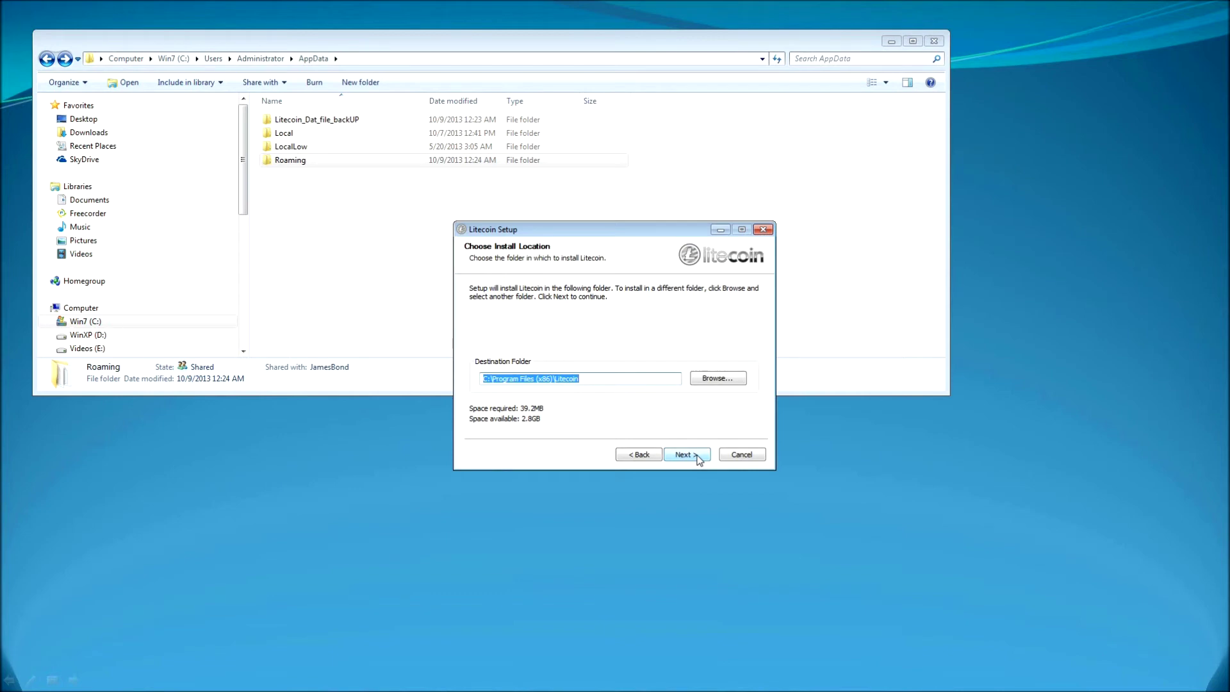
click(697, 457)
click(698, 456)
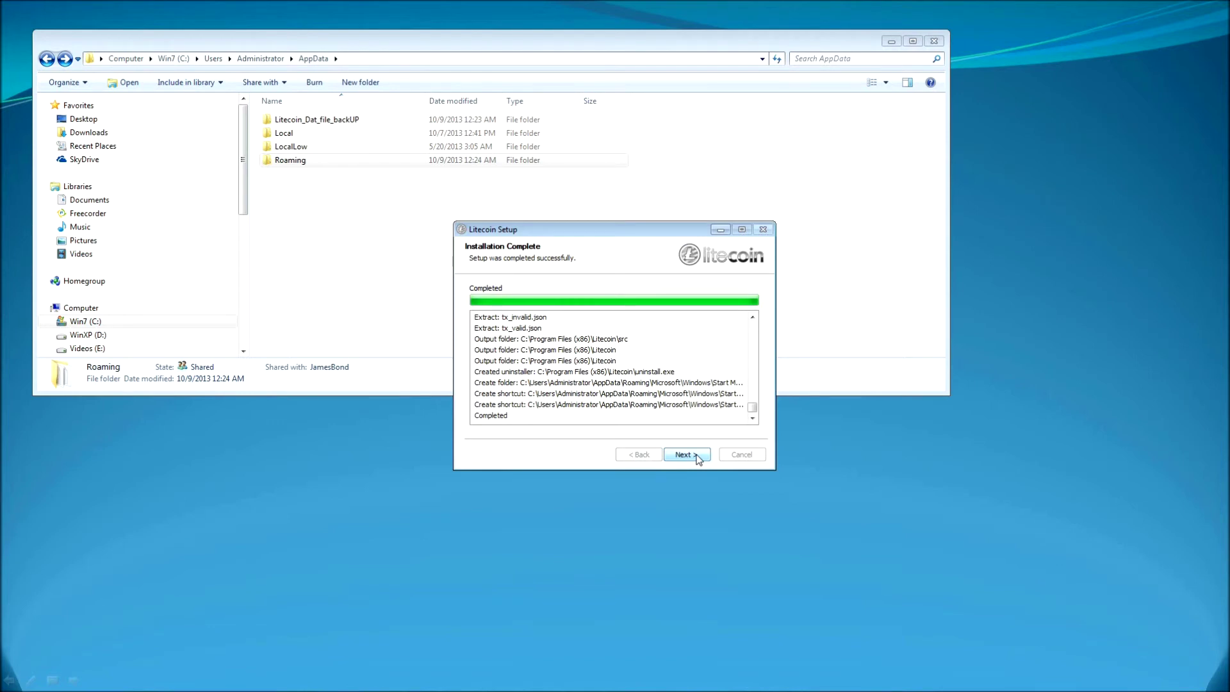
click(684, 455)
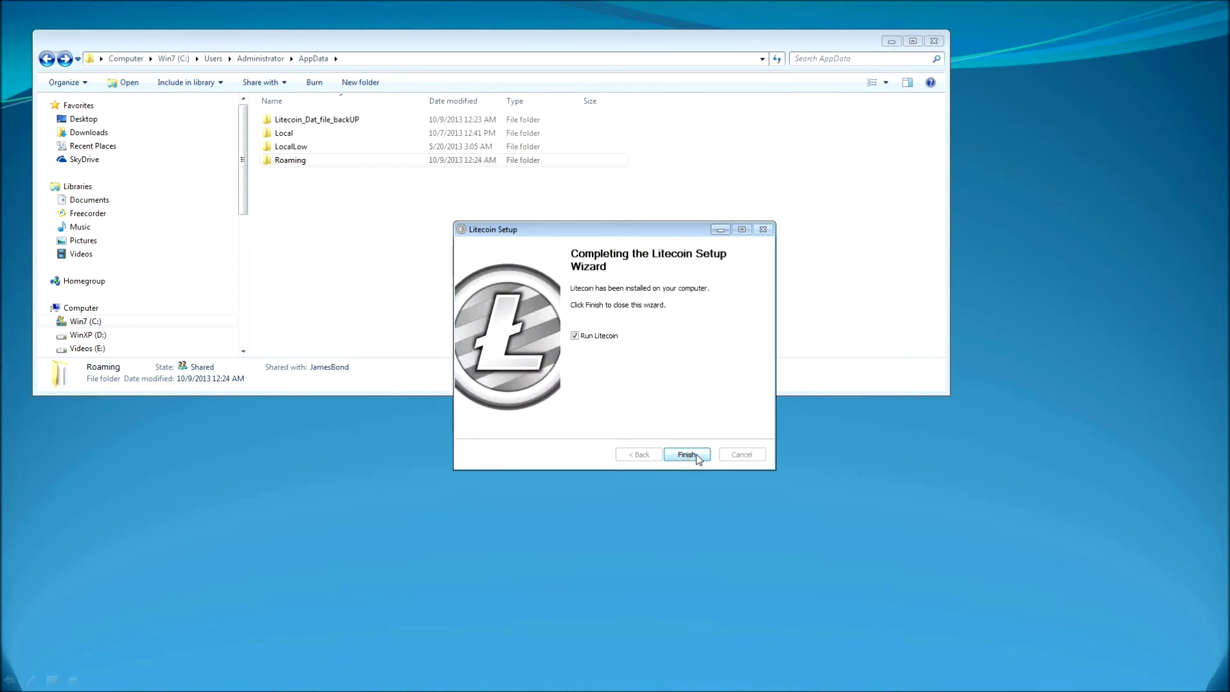
click(696, 455)
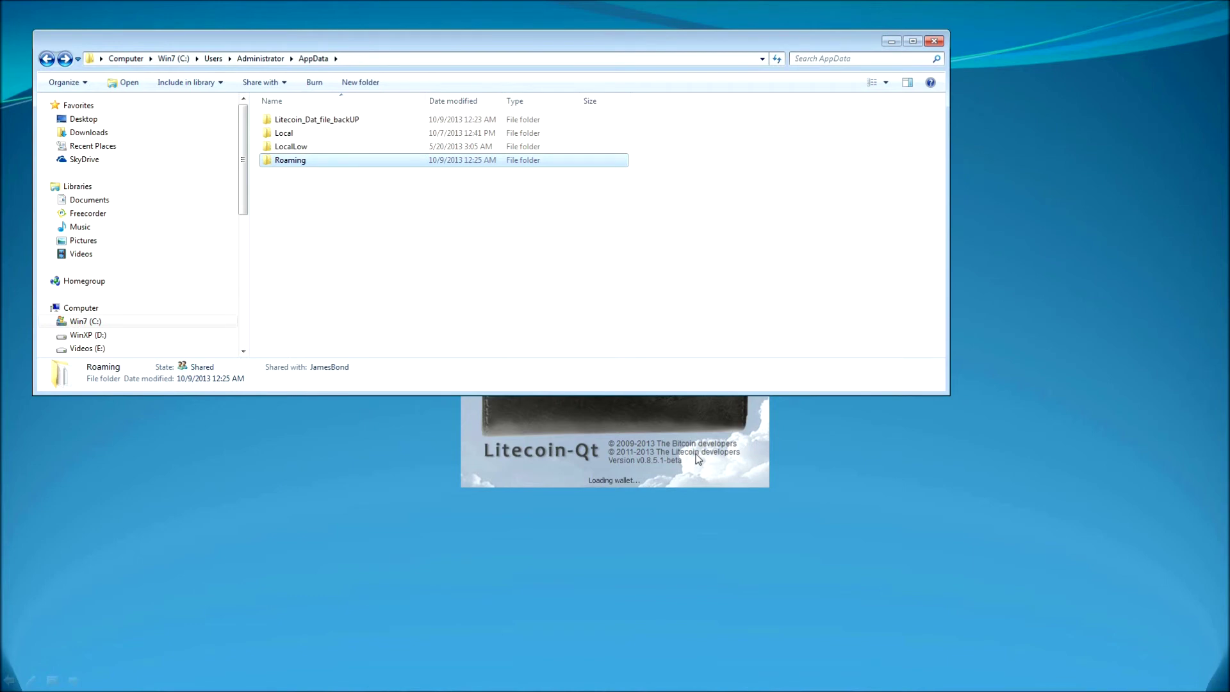
Step: Bring the new empty Litecoin-Qt wallet (0.00 LTC) forward and exit it from the File menu
mouse_move(785, 39)
mouse_down()
mouse_move(873, 42)
mouse_move(950, 259)
mouse_move(989, 78)
mouse_move(985, 21)
mouse_up()
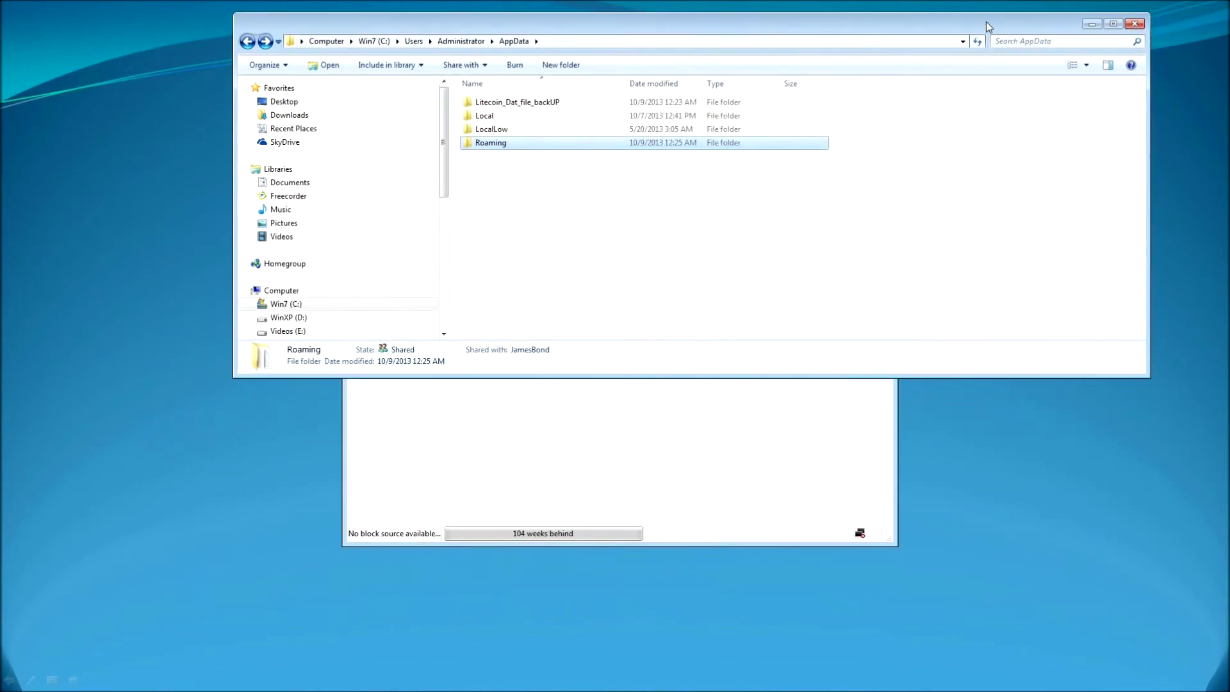
click(645, 439)
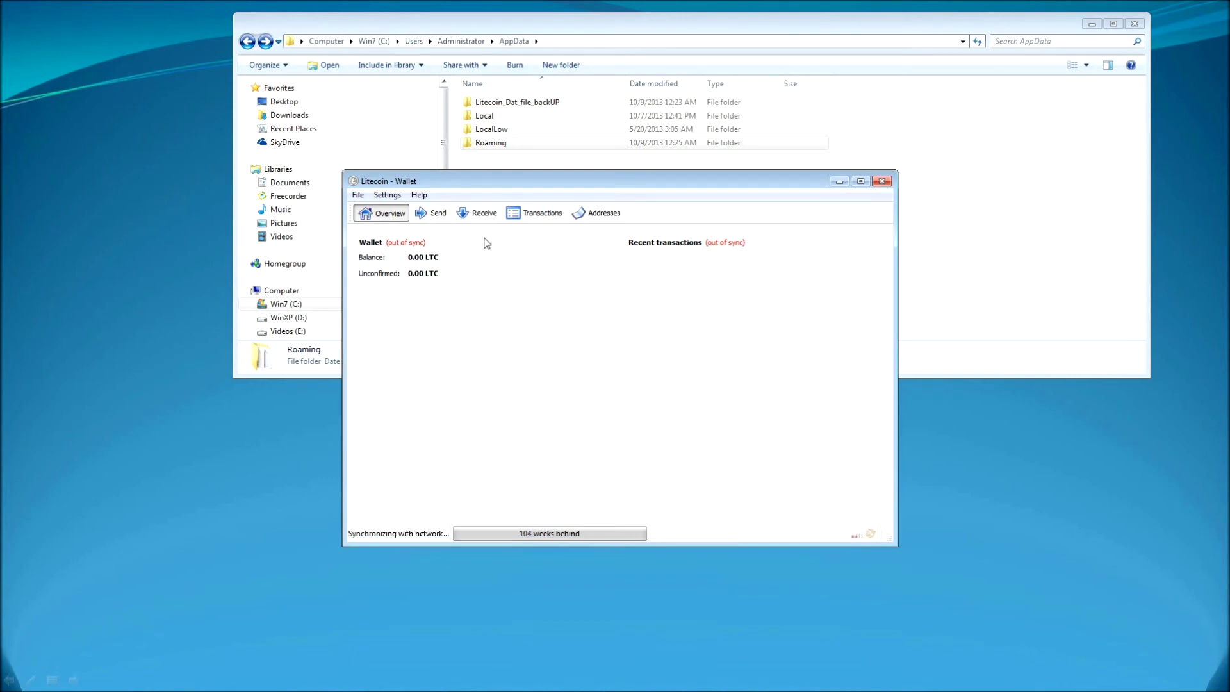
click(358, 194)
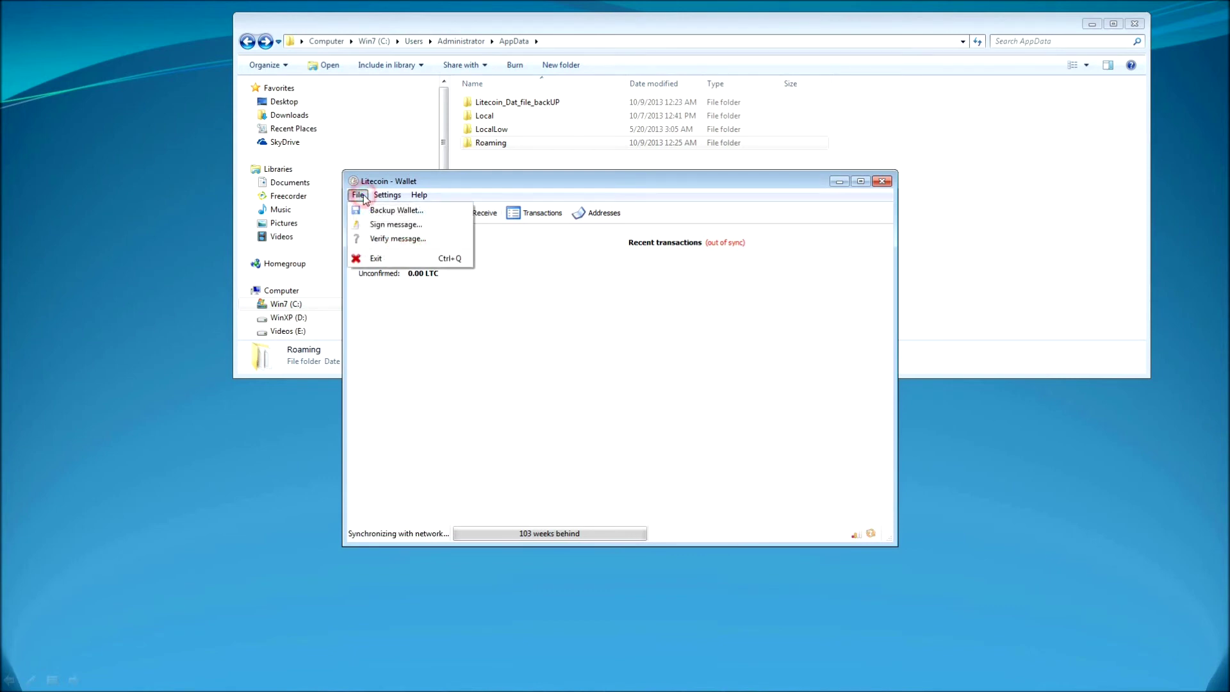
click(391, 257)
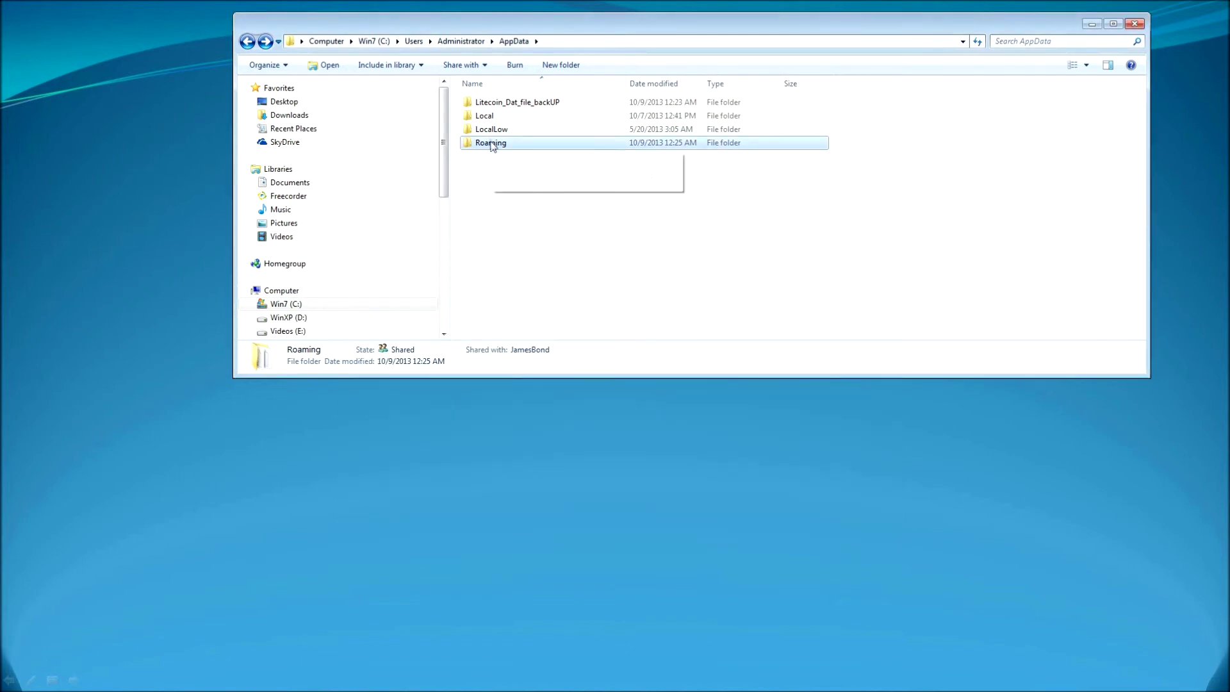
Step: Copy the backed-up wallet.dat from Litecoin_Dat_file_backUP
double_click(498, 105)
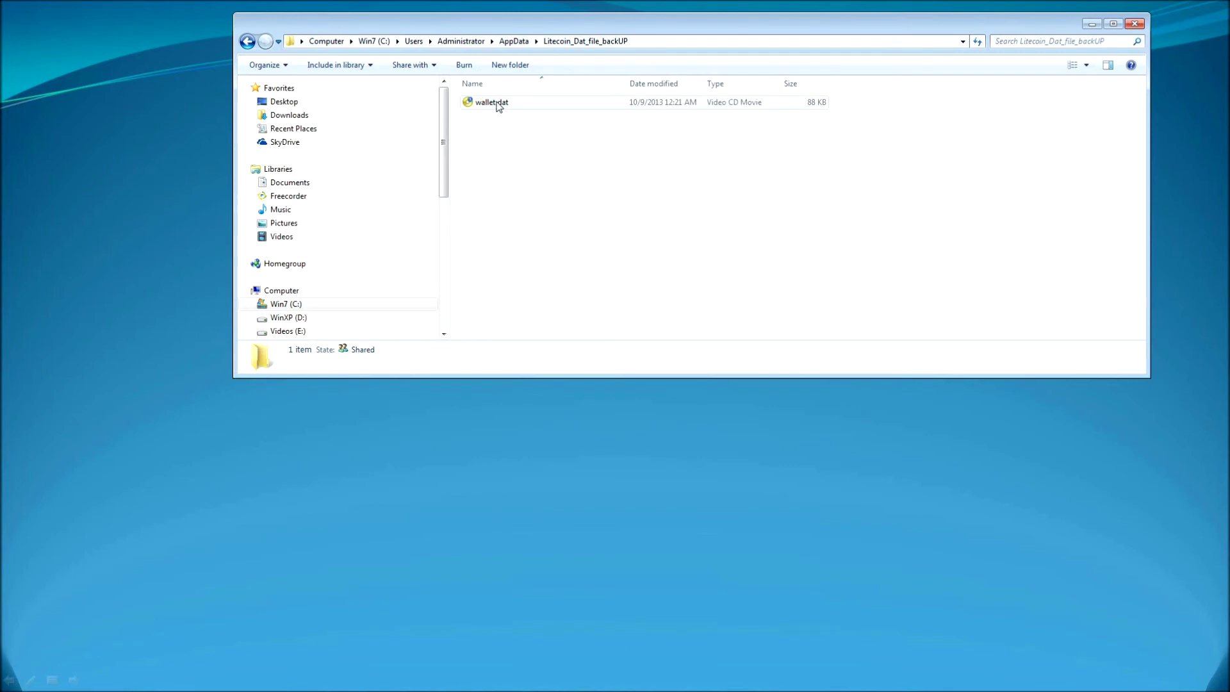
right_click(499, 104)
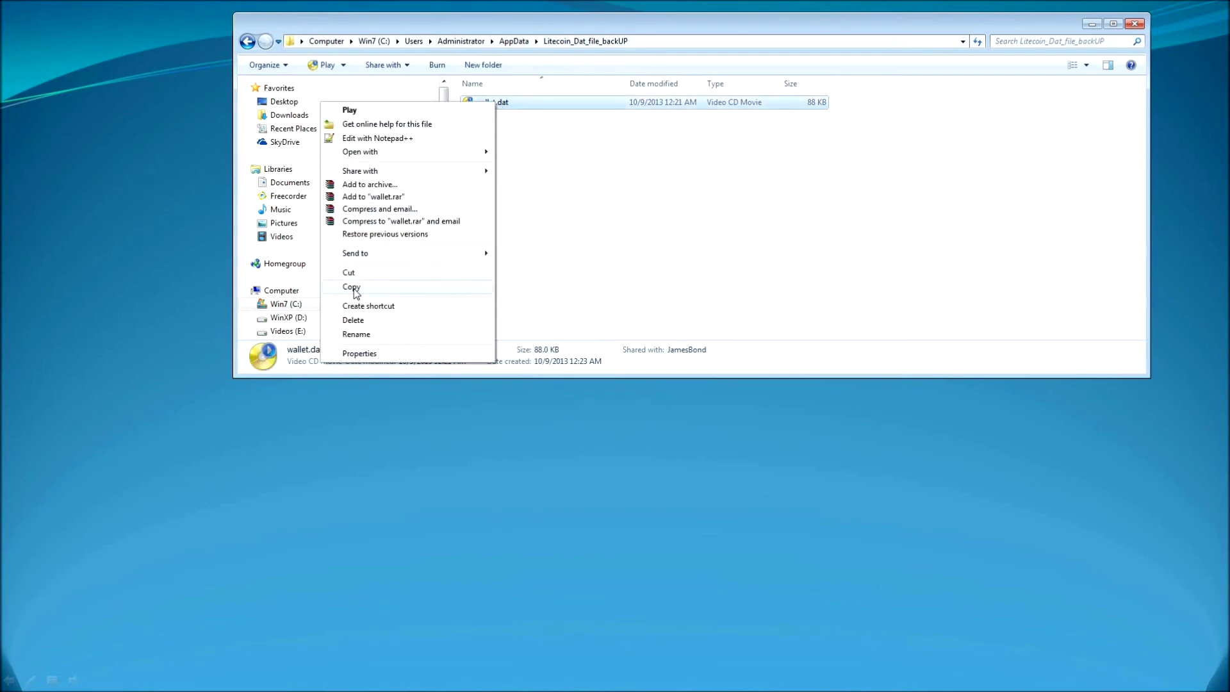
click(352, 286)
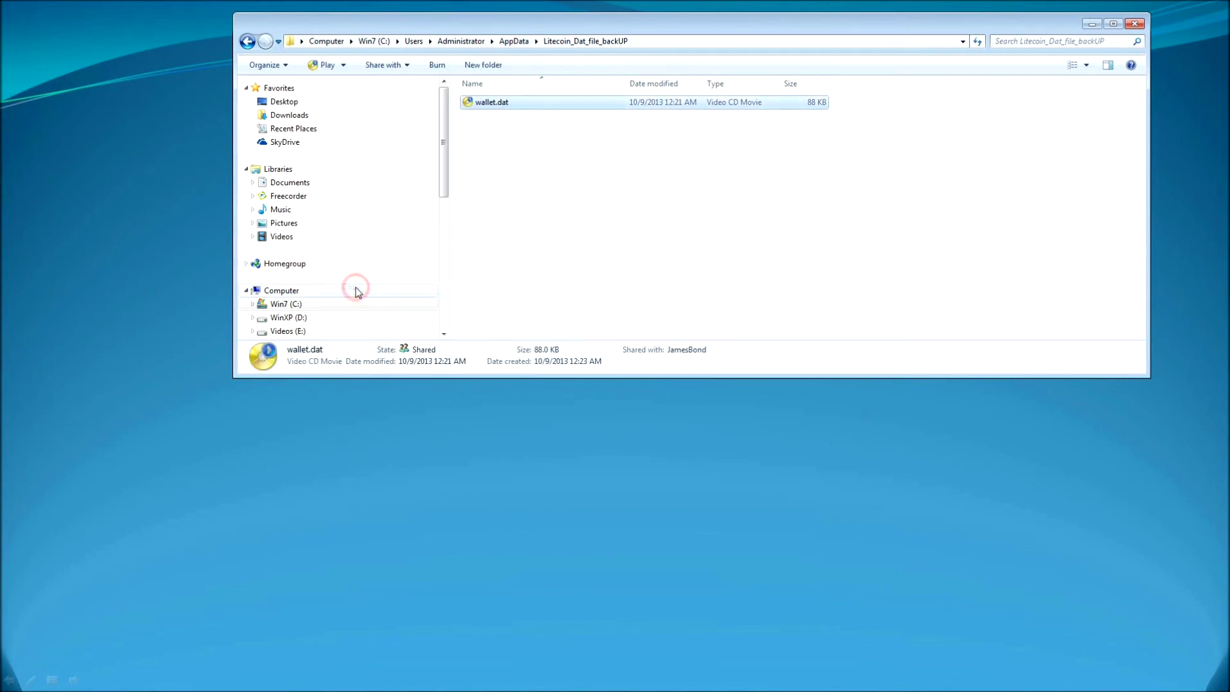
click(247, 41)
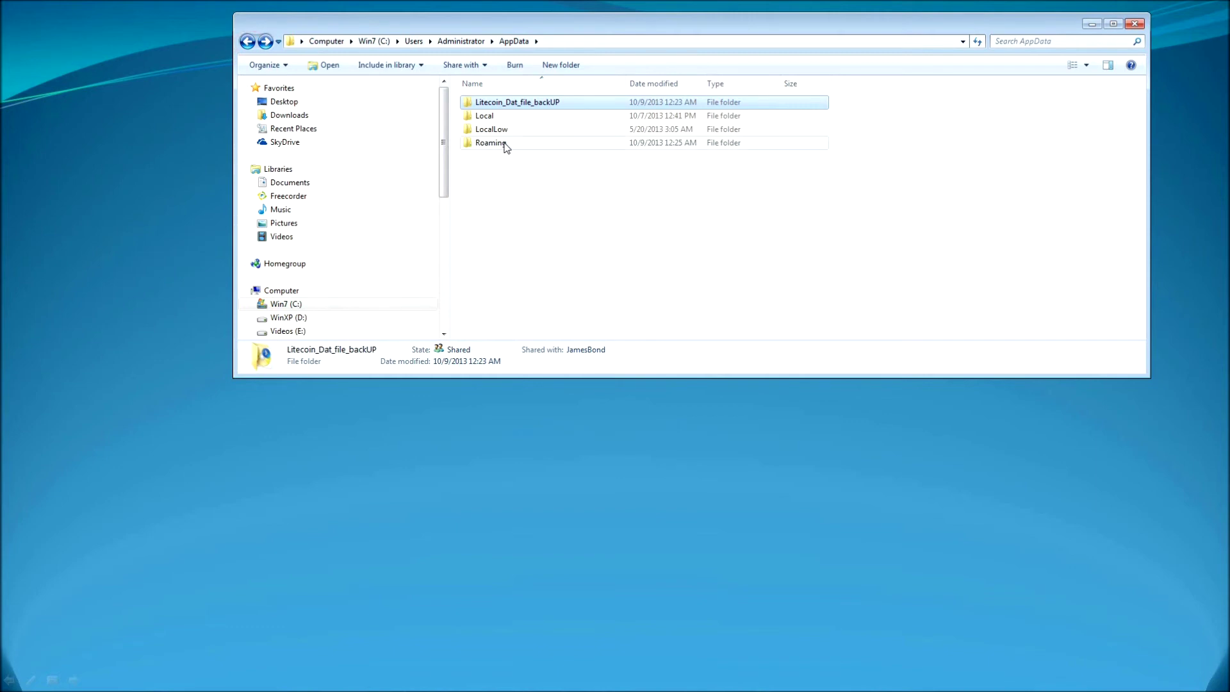
Step: Open the newly created Litecoin data folder in AppData\Roaming
click(499, 143)
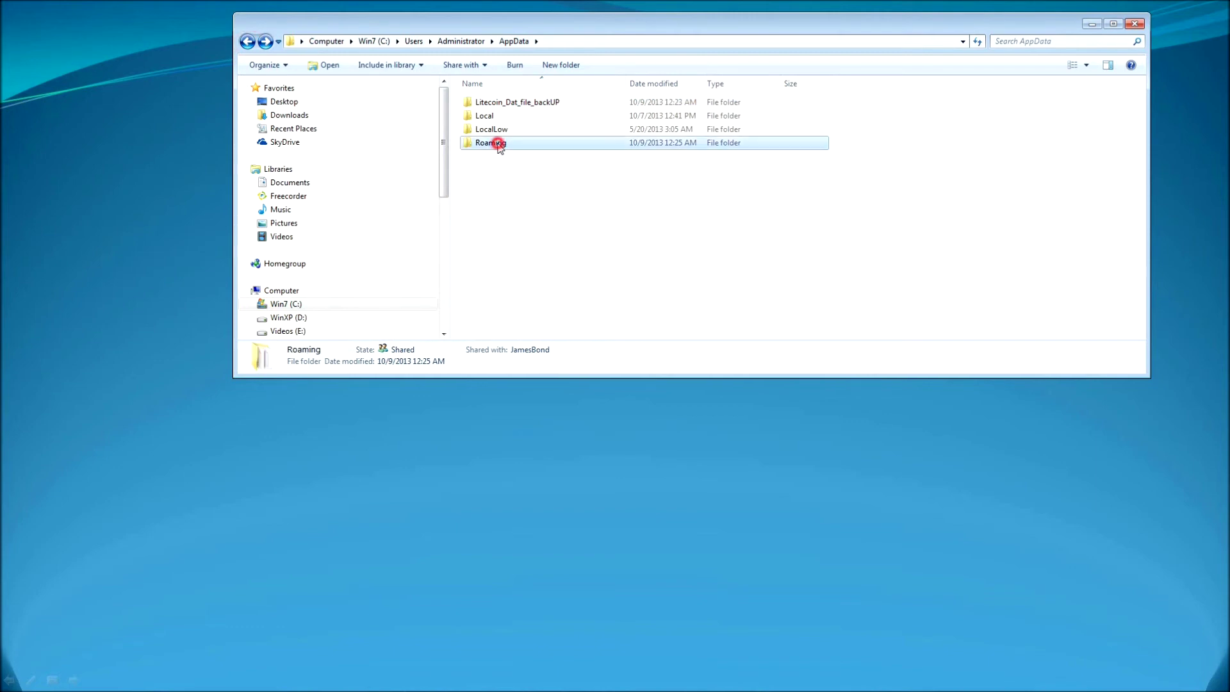
double_click(498, 143)
scroll(594, 260, down, 5)
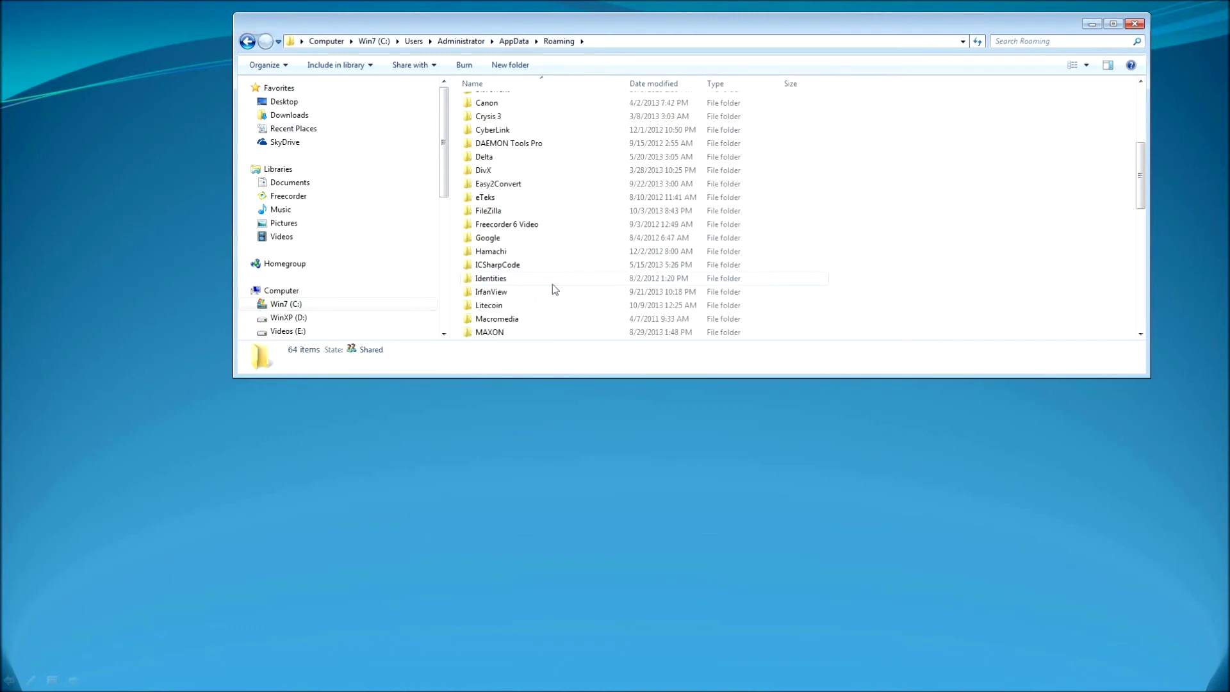
double_click(488, 307)
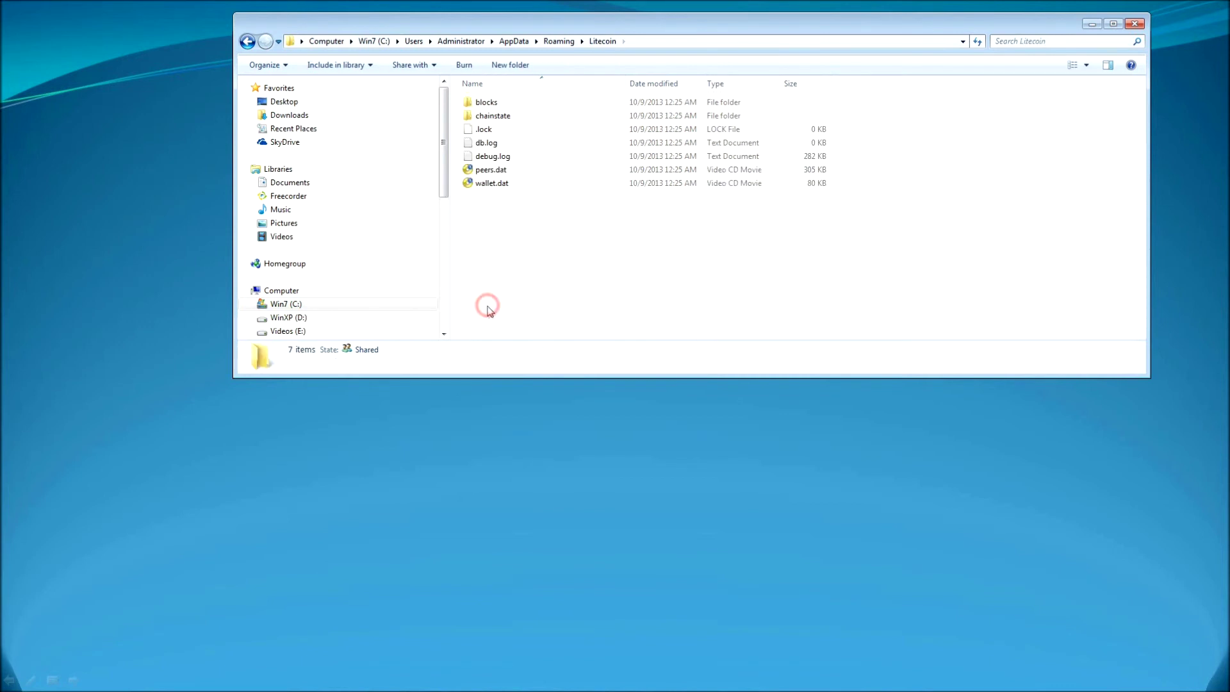
click(559, 274)
Step: Delete the new empty wallet.dat and paste the backed-up wallet.dat in its place
right_click(493, 183)
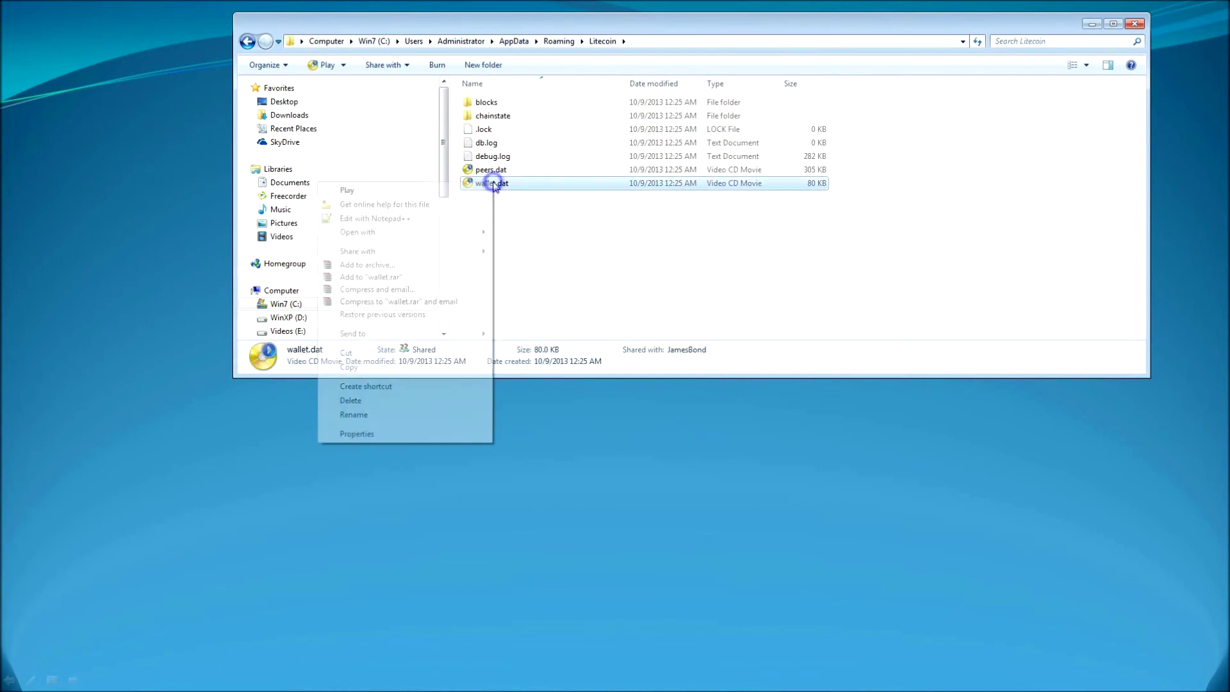
click(356, 401)
click(669, 404)
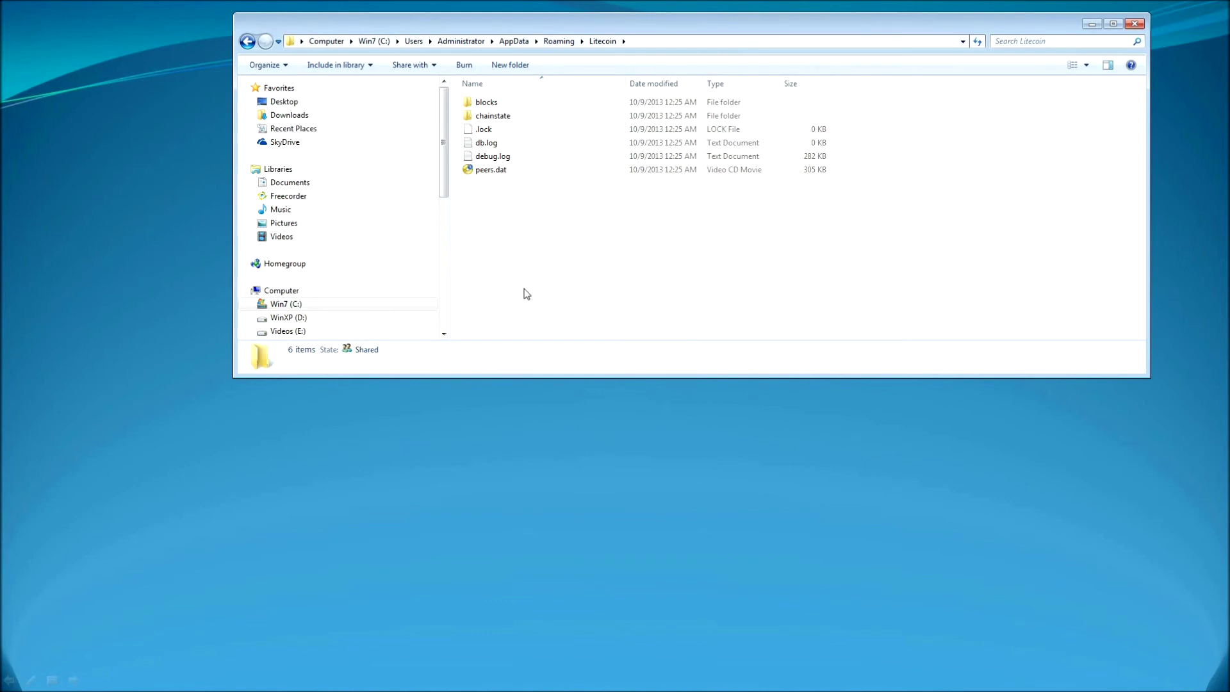
right_click(522, 270)
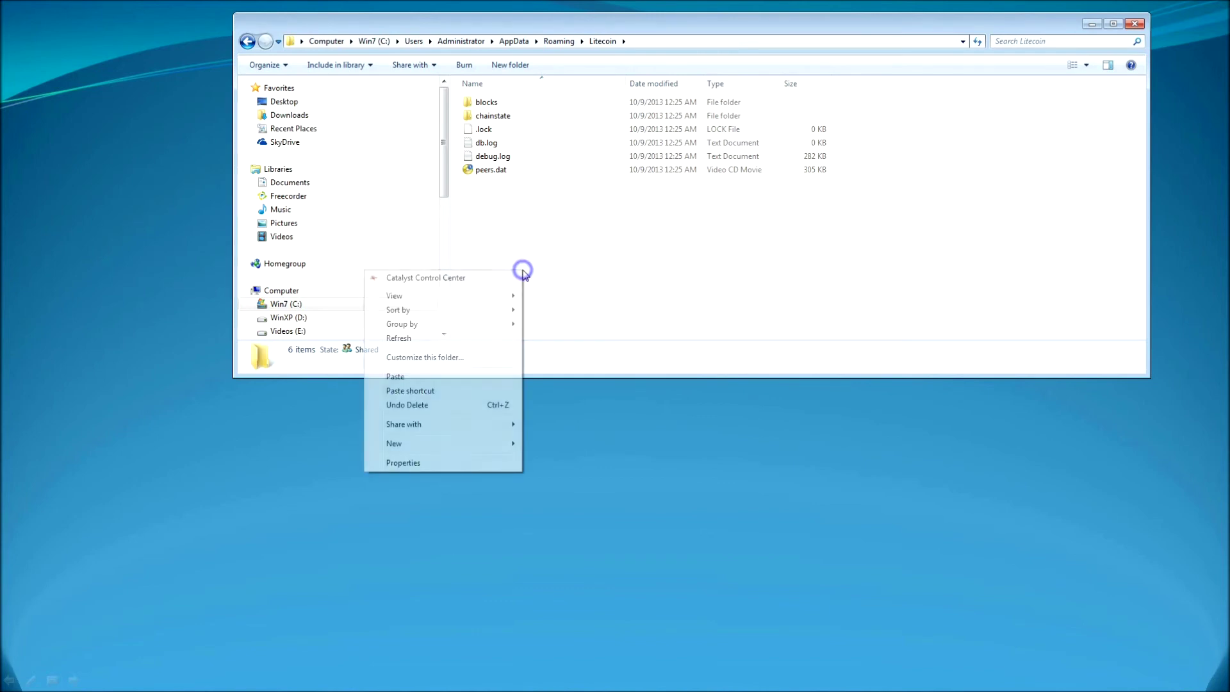
click(415, 379)
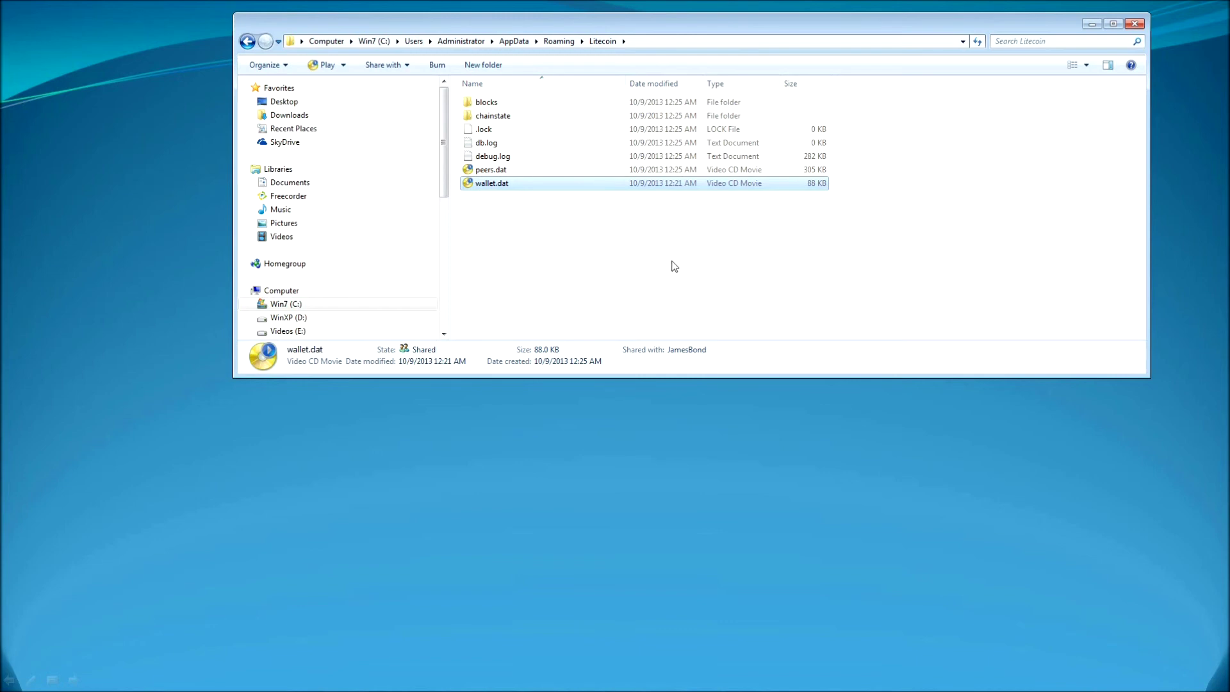
click(723, 249)
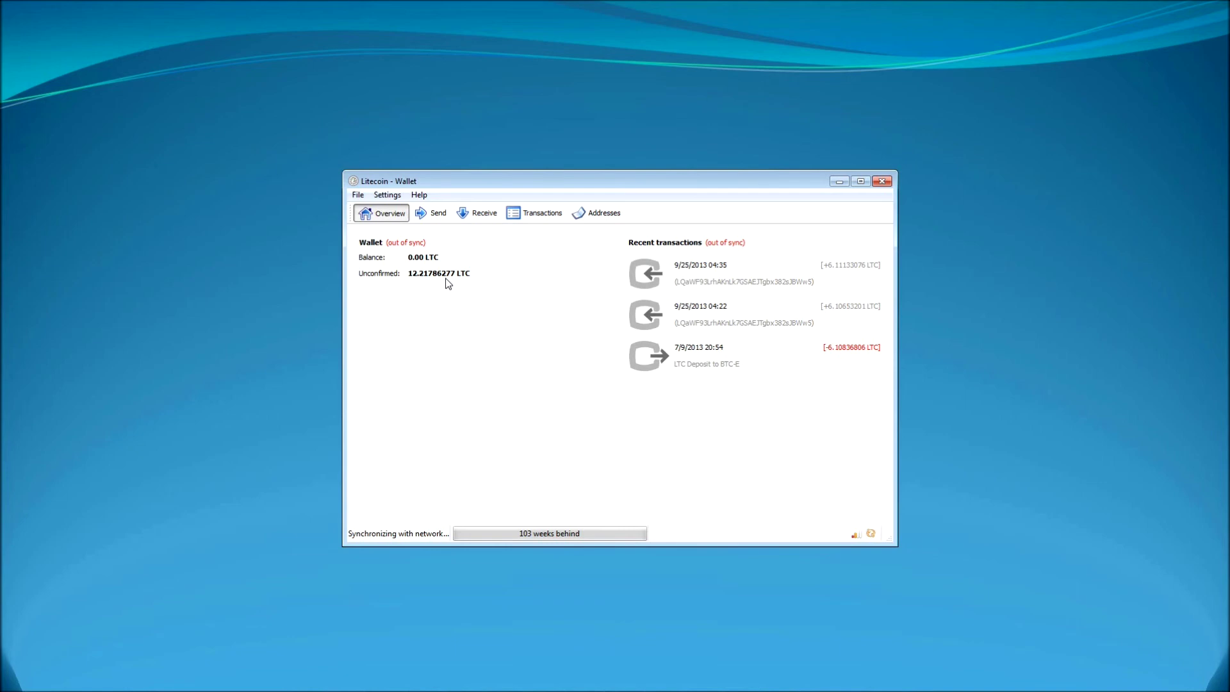
Step: Wait until the restored wallet is up to date, showing 18.31970737 LTC confirmed and 0.00 unconfirmed
mouse_move(870, 534)
mouse_move(441, 537)
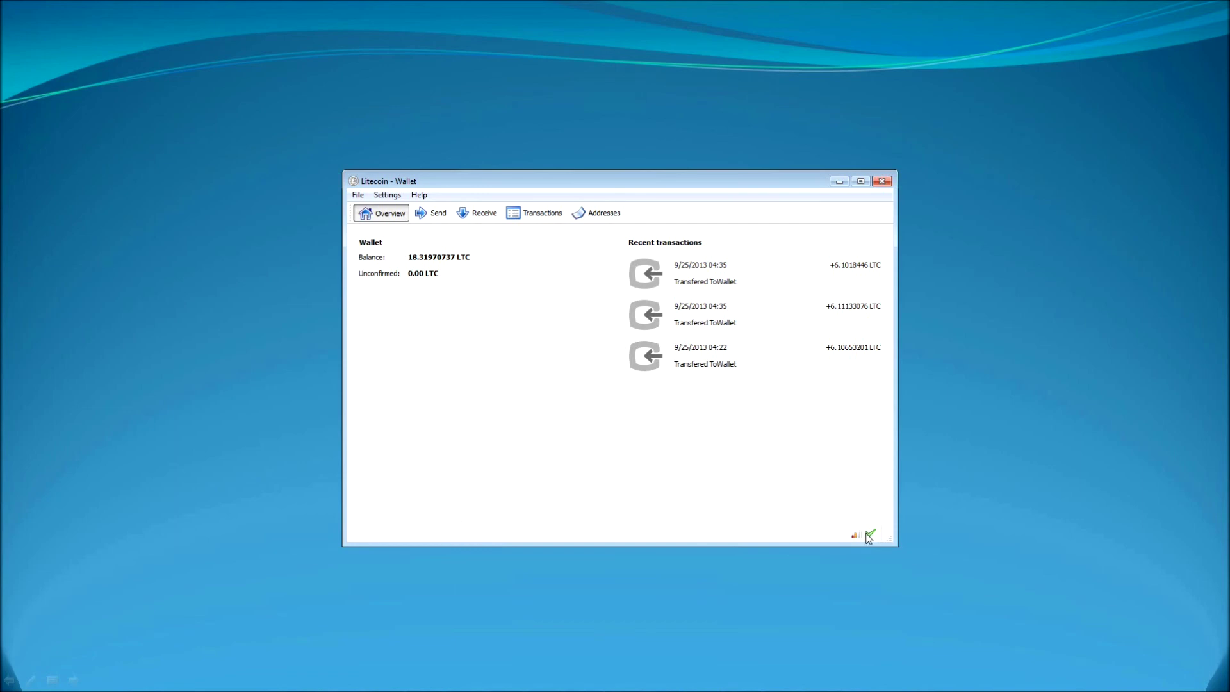
mouse_move(871, 537)
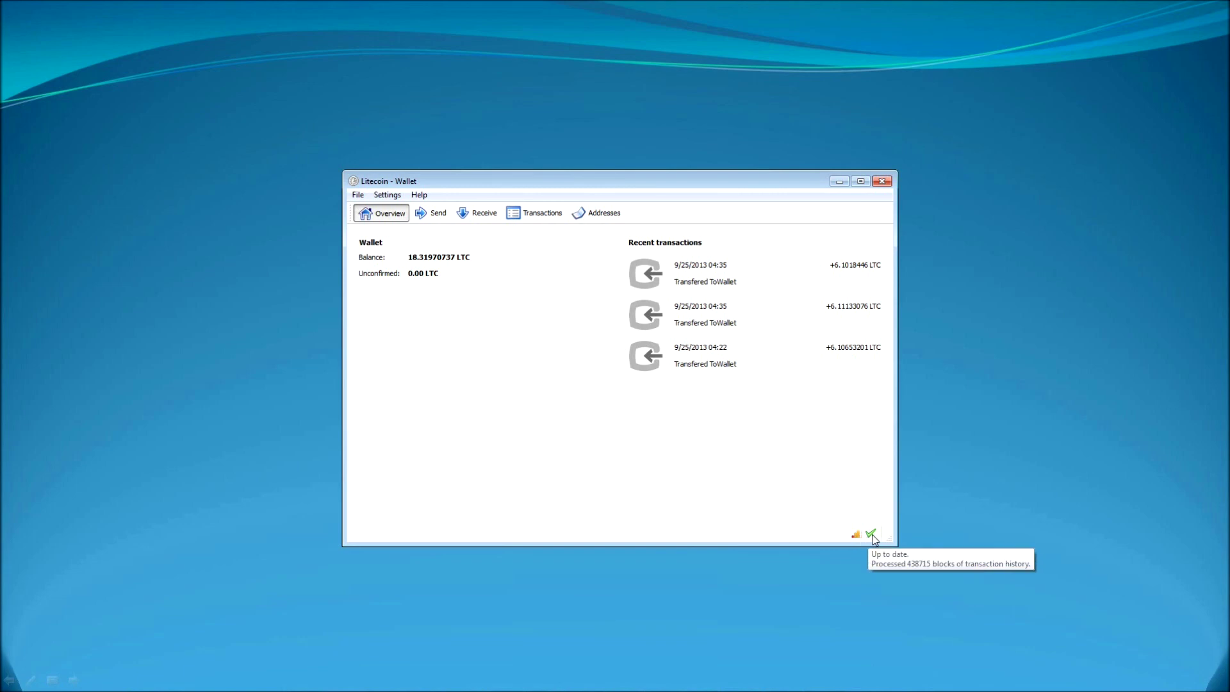
click(356, 196)
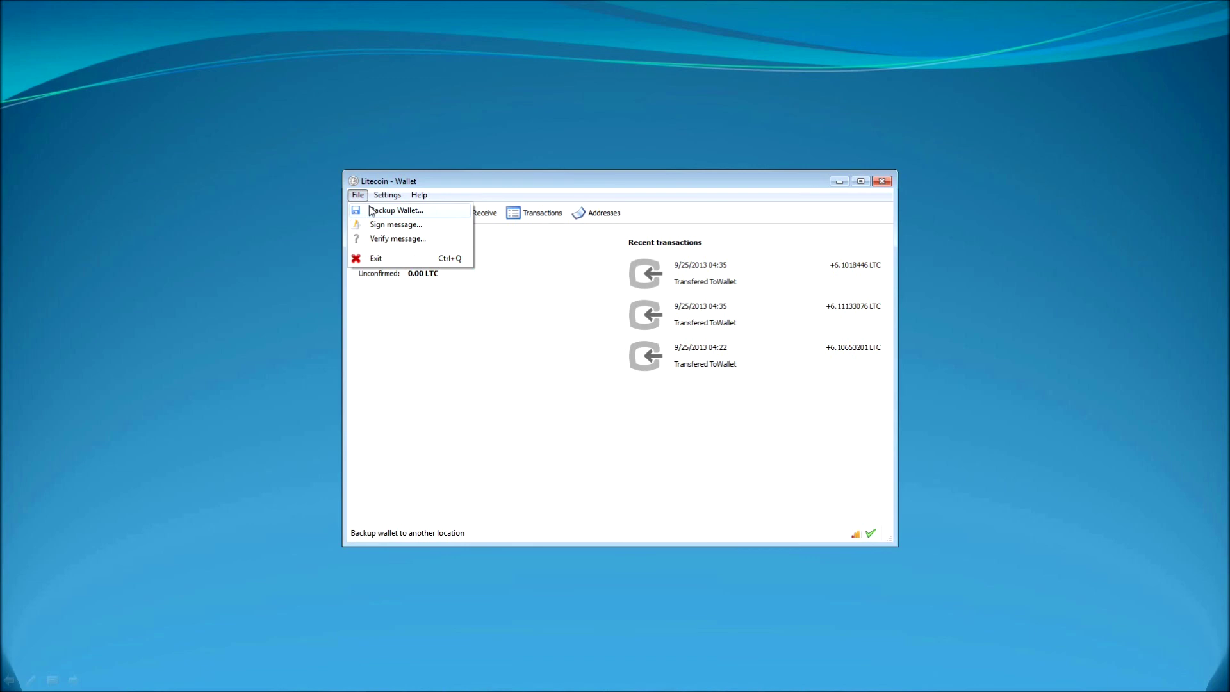
click(371, 212)
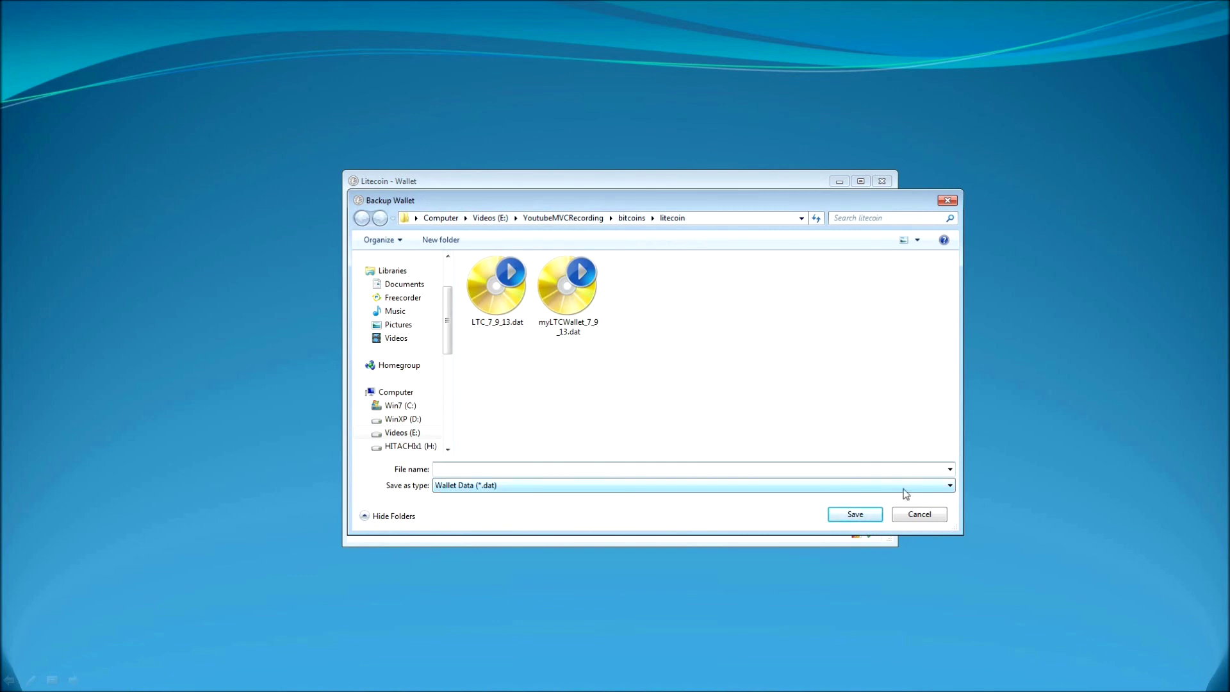
click(926, 514)
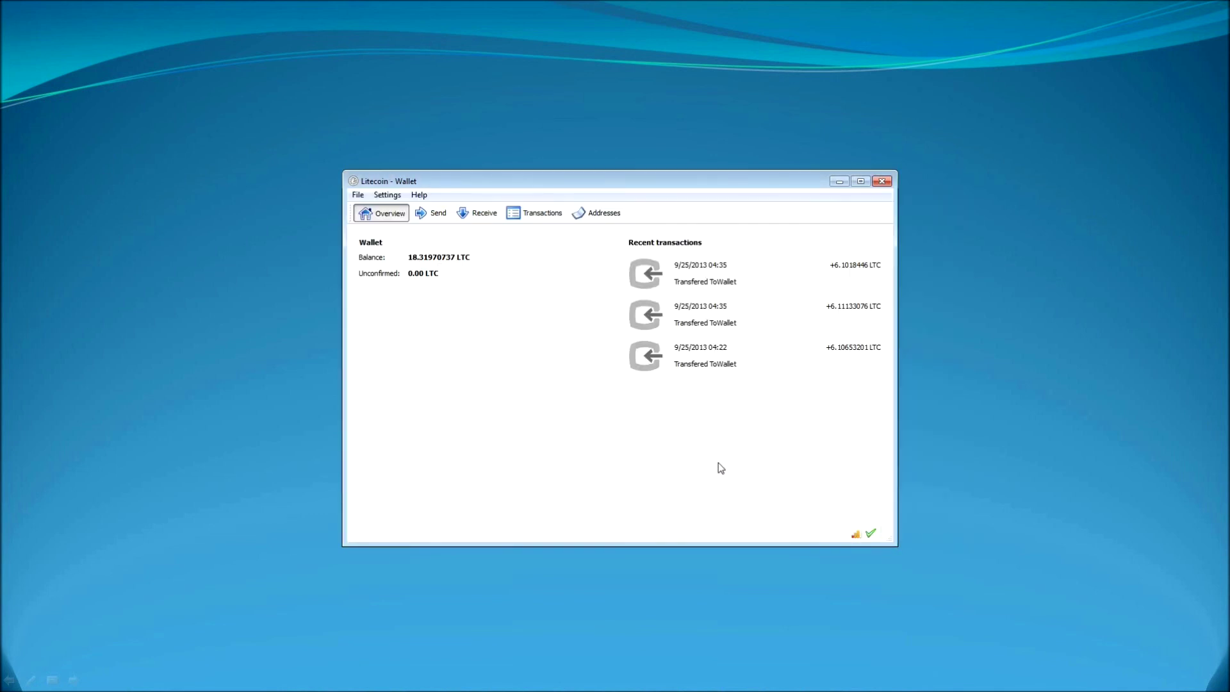